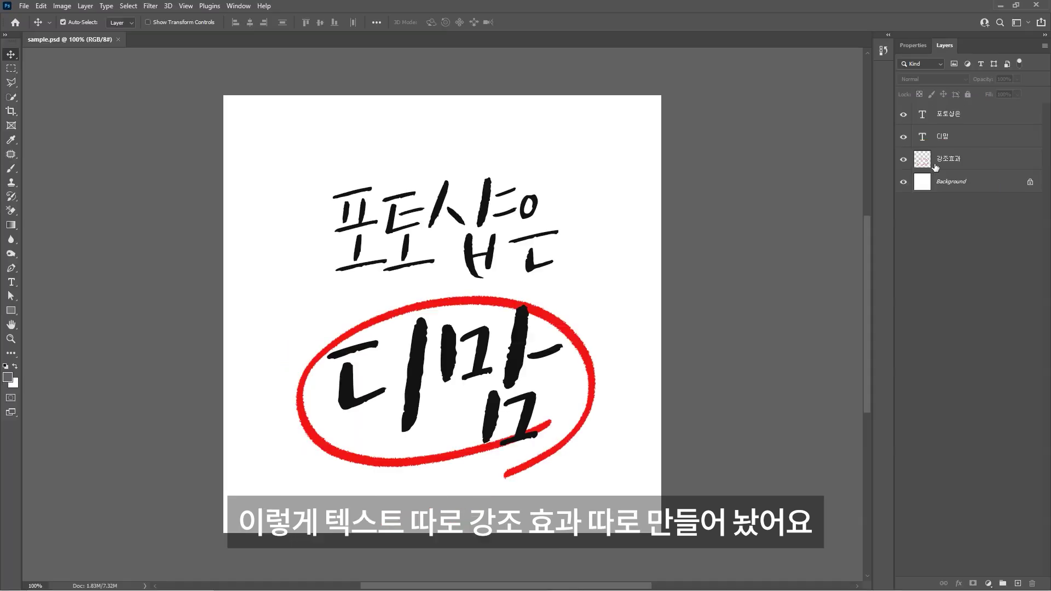
# - Toggle the visibility of the 강조효과 layer off and on to check which artwork it holds
pyautogui.click(904, 159)
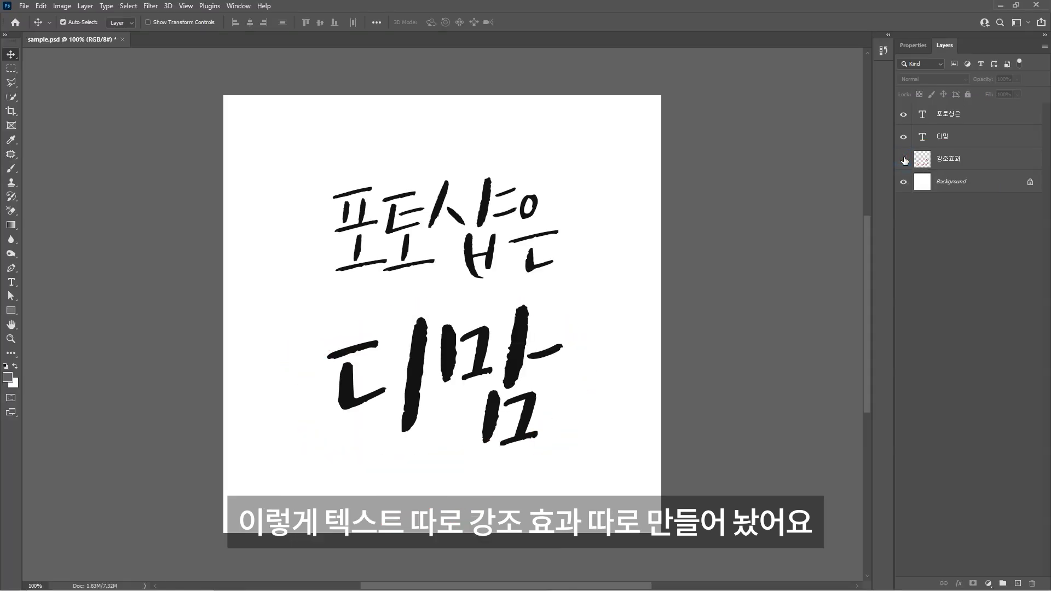
pyautogui.click(904, 160)
pyautogui.click(904, 159)
pyautogui.click(904, 160)
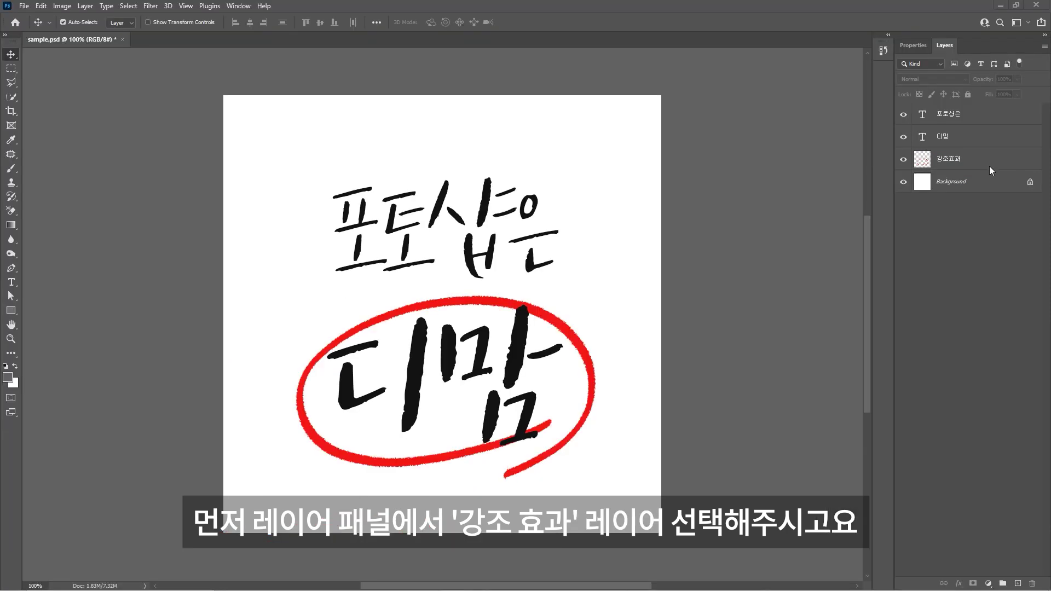
# - Select the 강조효과 layer and activate the Pen Tool
pyautogui.click(978, 161)
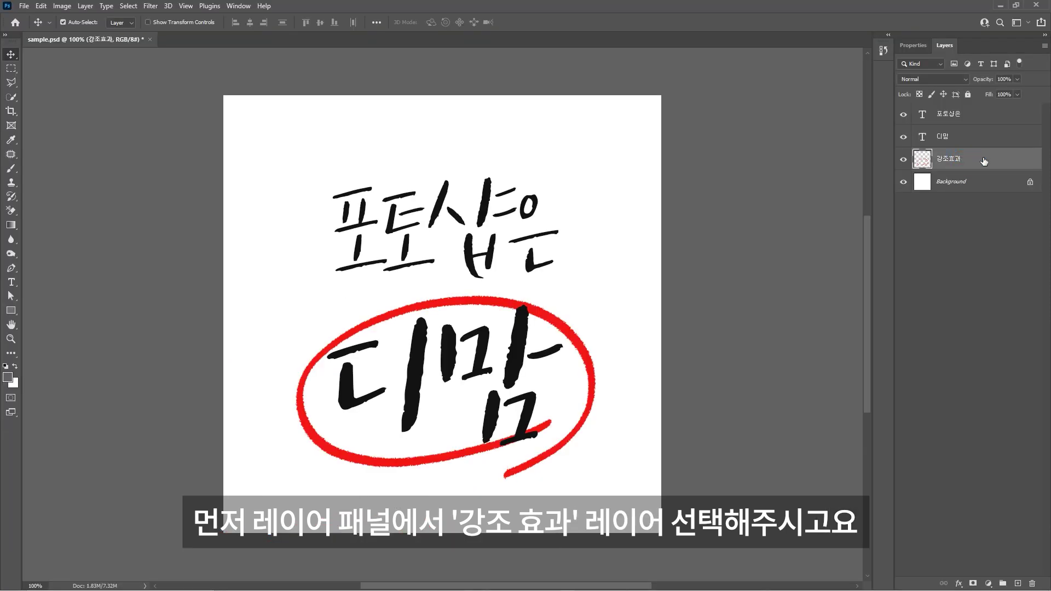
pyautogui.click(11, 268)
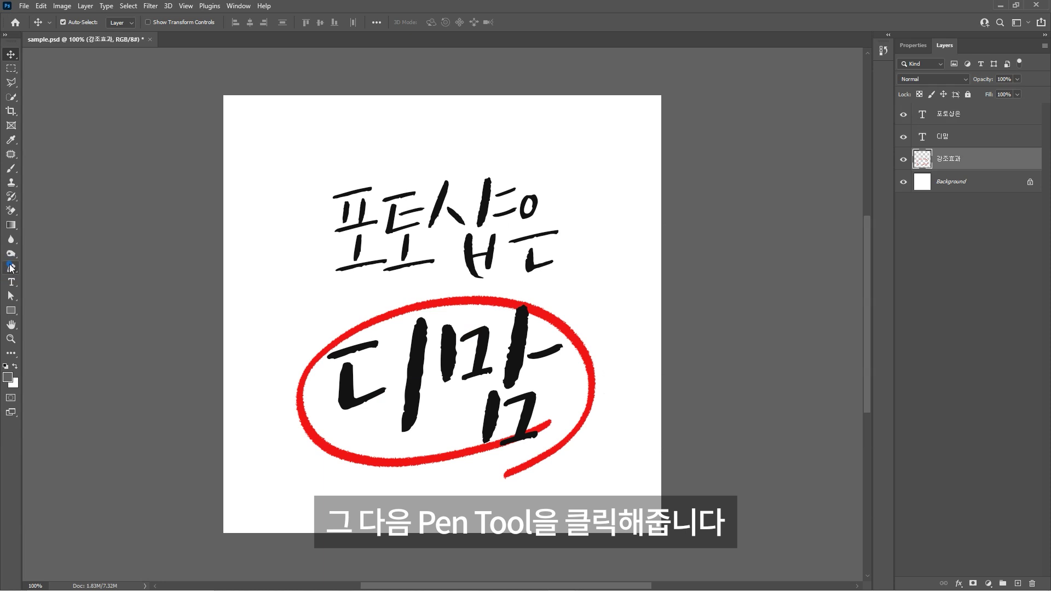
pyautogui.rightClick(14, 269)
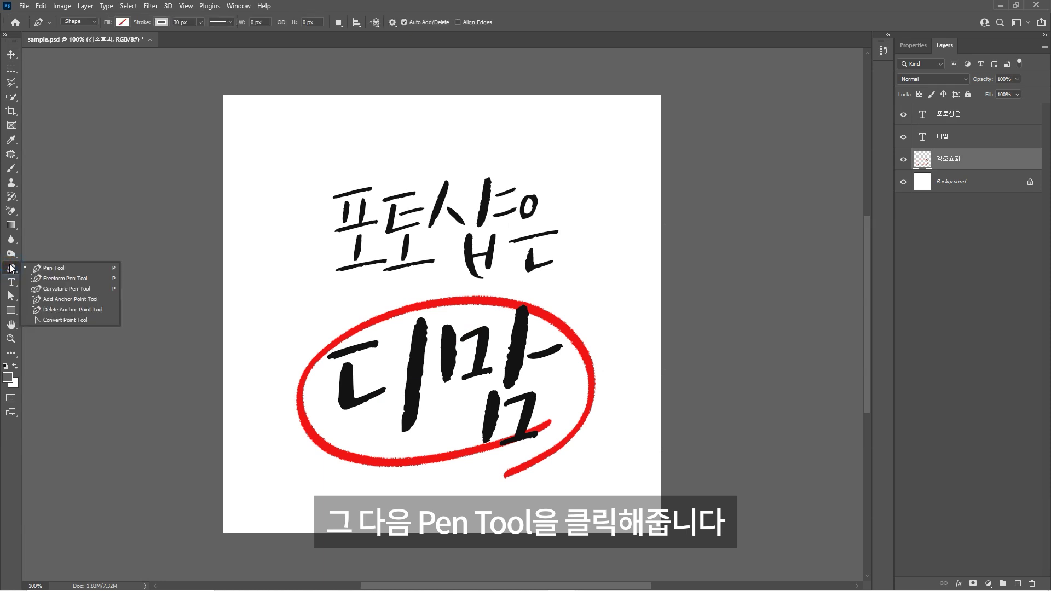
pyautogui.click(54, 268)
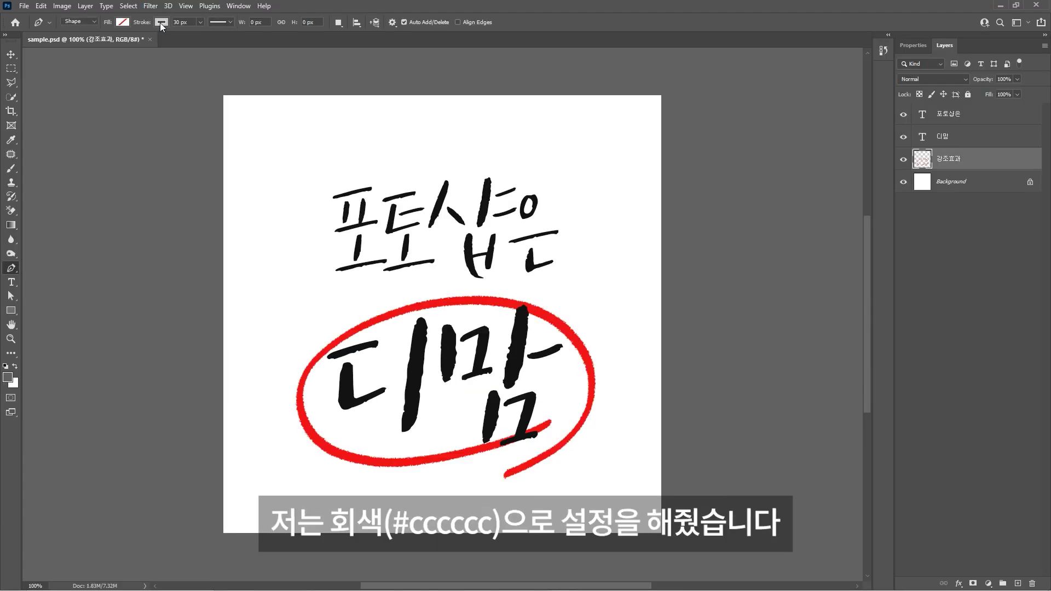
# - Set the pen shape's stroke color to gray #cccccc and check the stroke line options
pyautogui.click(202, 28)
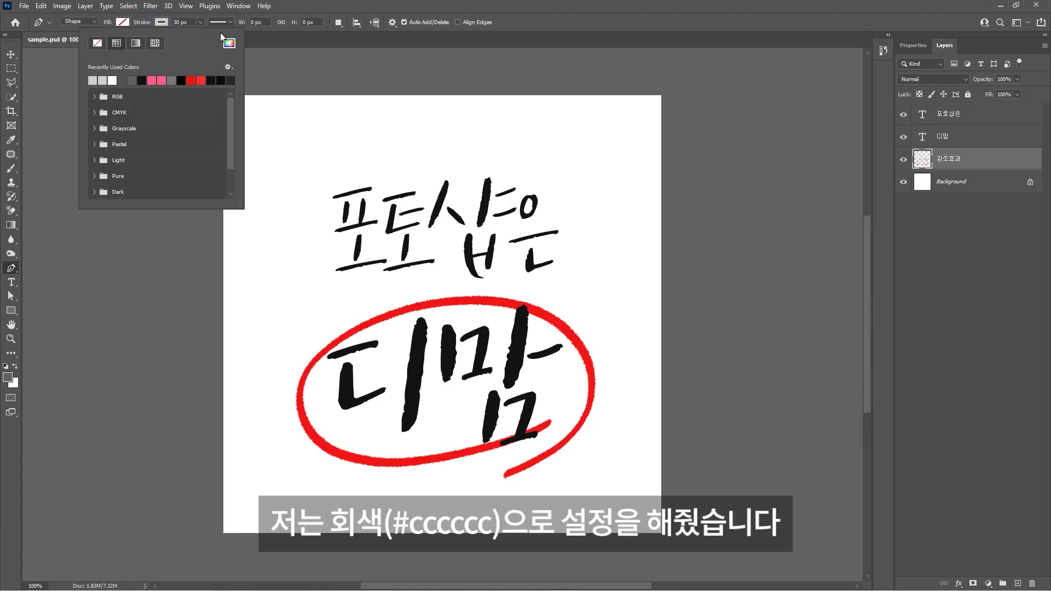
pyautogui.click(229, 43)
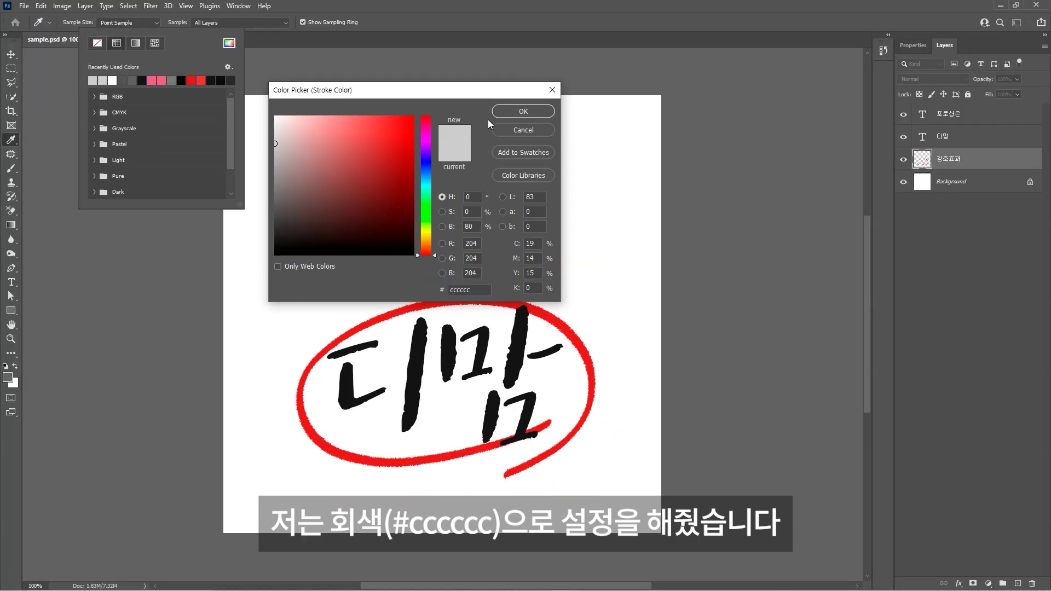
pyautogui.click(503, 112)
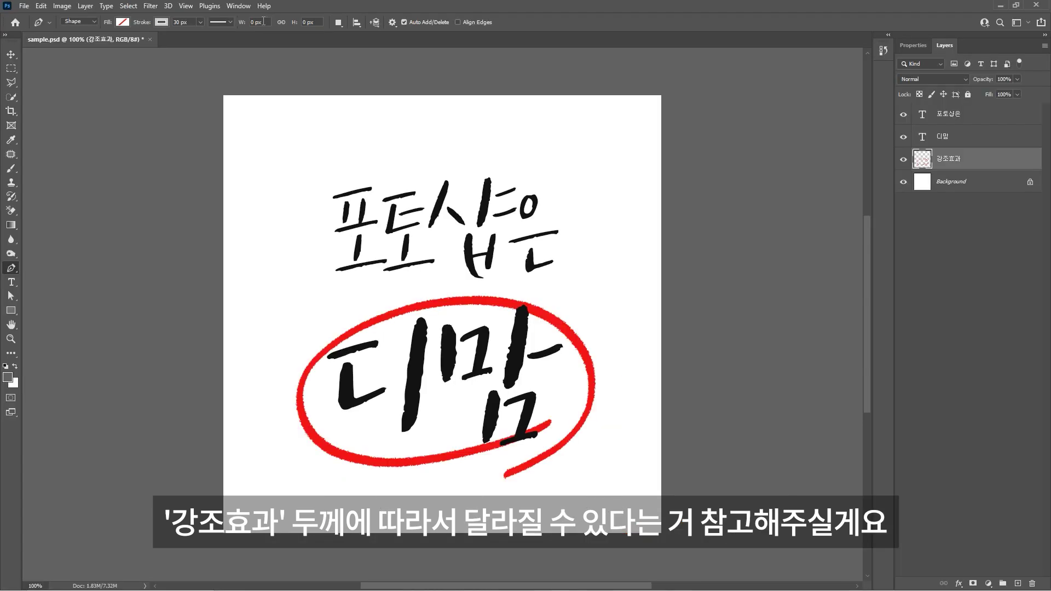
pyautogui.click(229, 23)
pyautogui.click(196, 138)
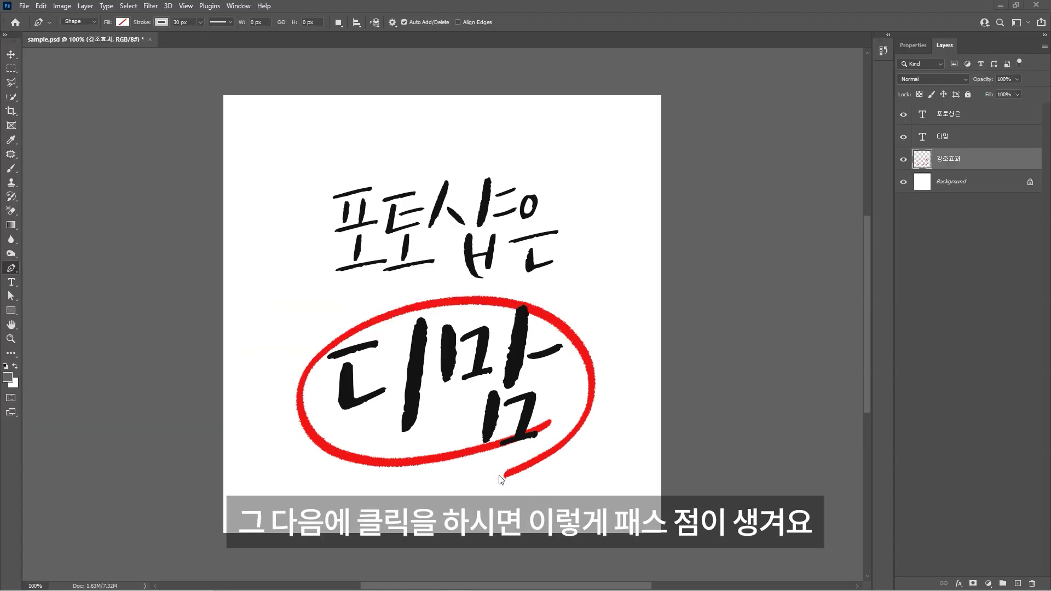
# - Trace the whole red circle counterclockwise from its outer lower tail to its inner end with straight pen segments, about 529 by 318 px, covering the red line
pyautogui.click(489, 468)
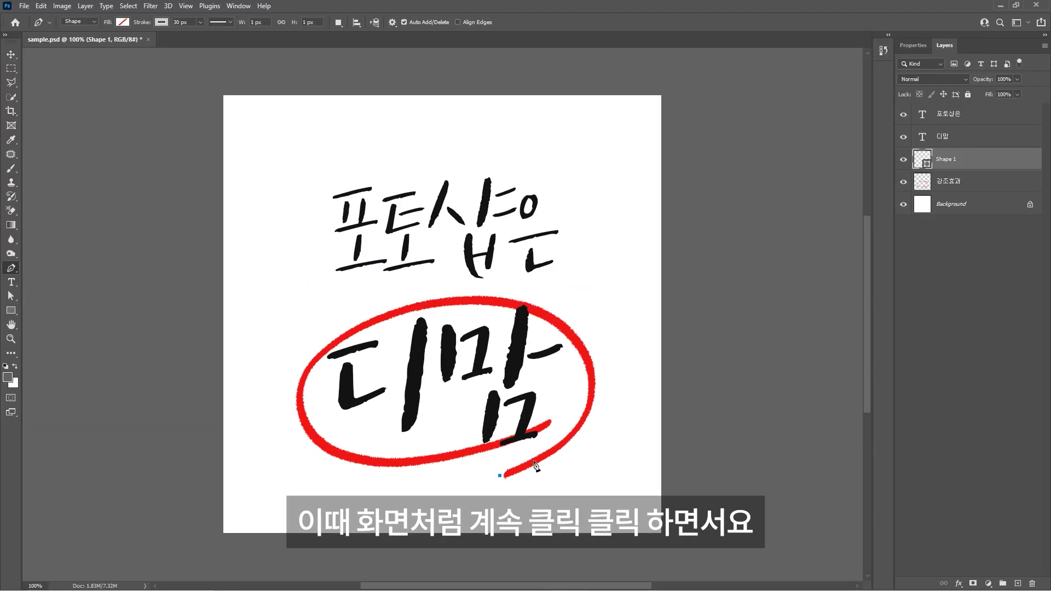
pyautogui.click(541, 450)
pyautogui.click(576, 433)
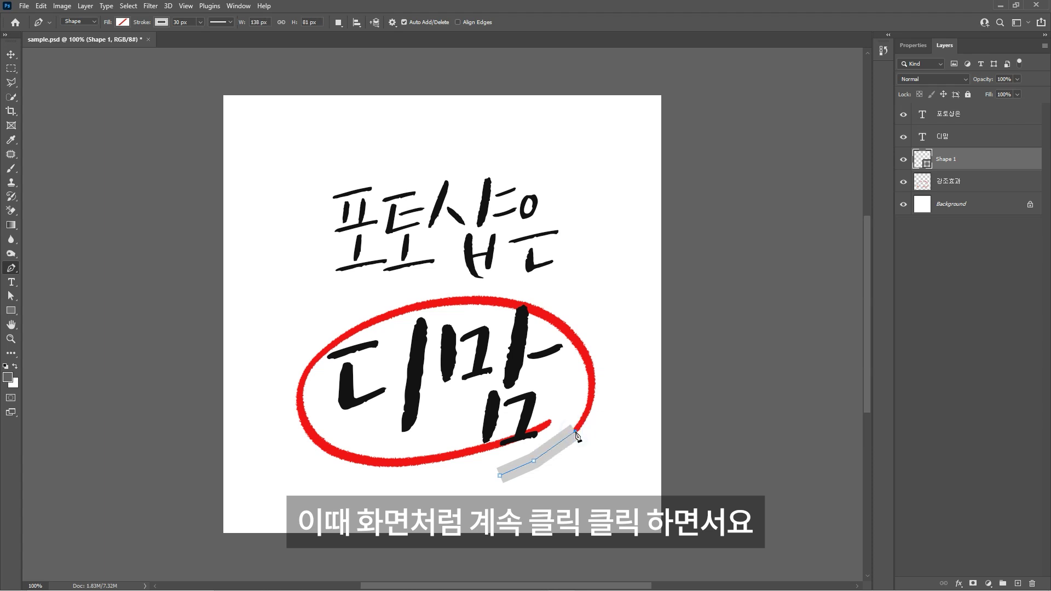
pyautogui.click(592, 392)
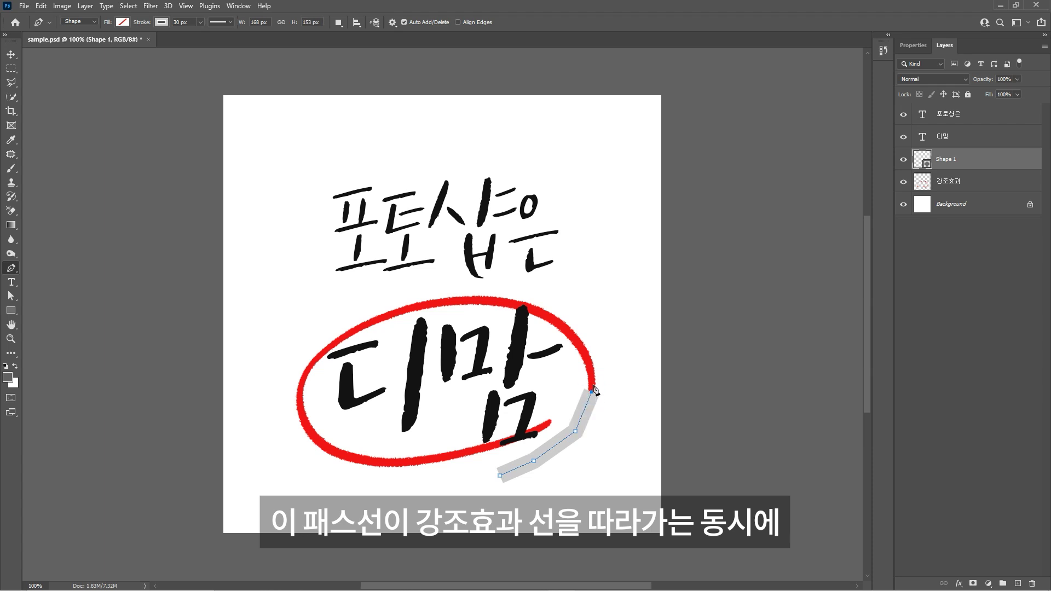
pyautogui.click(581, 347)
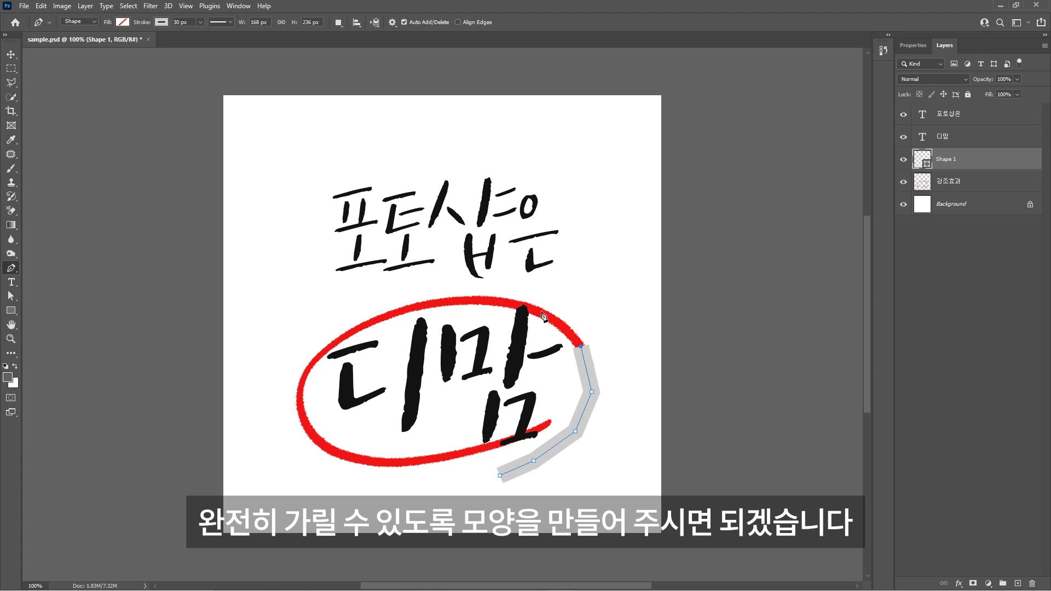
pyautogui.click(500, 302)
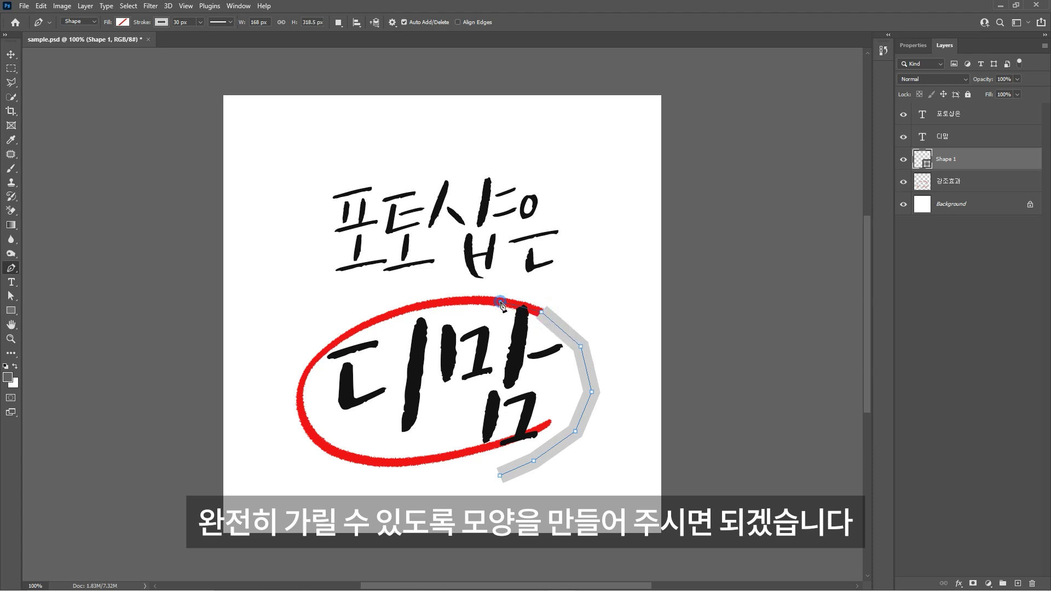
pyautogui.click(451, 301)
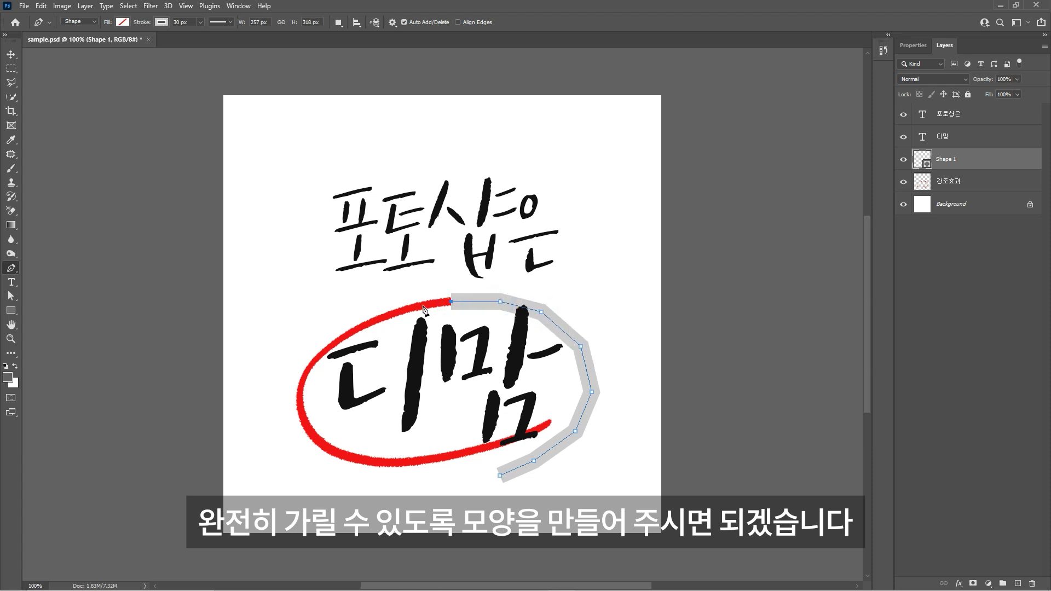
pyautogui.click(411, 309)
pyautogui.click(364, 325)
pyautogui.click(334, 344)
pyautogui.click(305, 372)
pyautogui.click(302, 409)
pyautogui.click(316, 438)
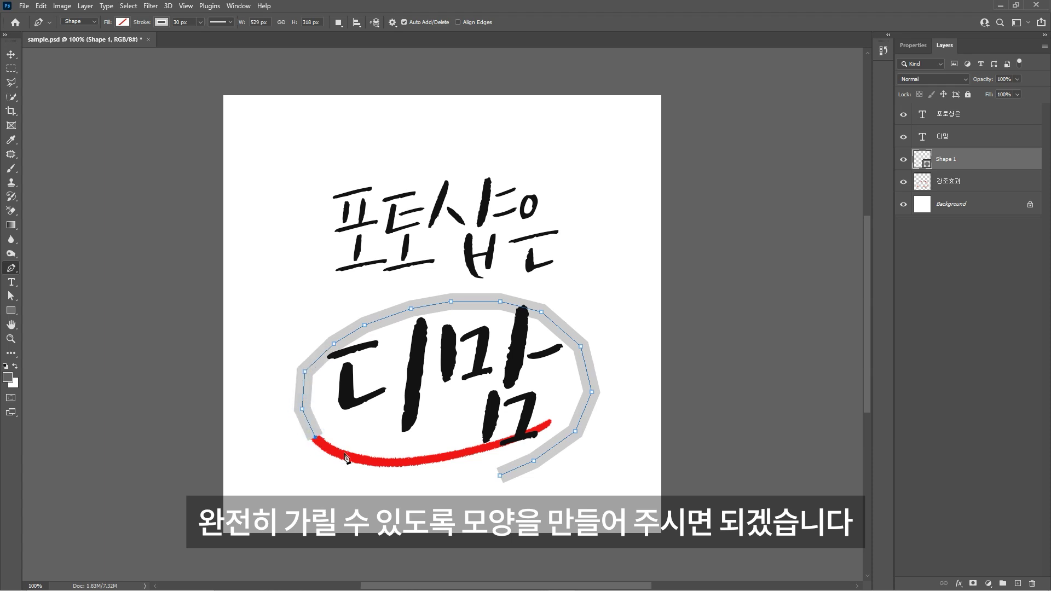
pyautogui.click(340, 453)
pyautogui.click(378, 461)
pyautogui.click(425, 458)
pyautogui.click(467, 453)
pyautogui.click(507, 442)
pyautogui.click(555, 418)
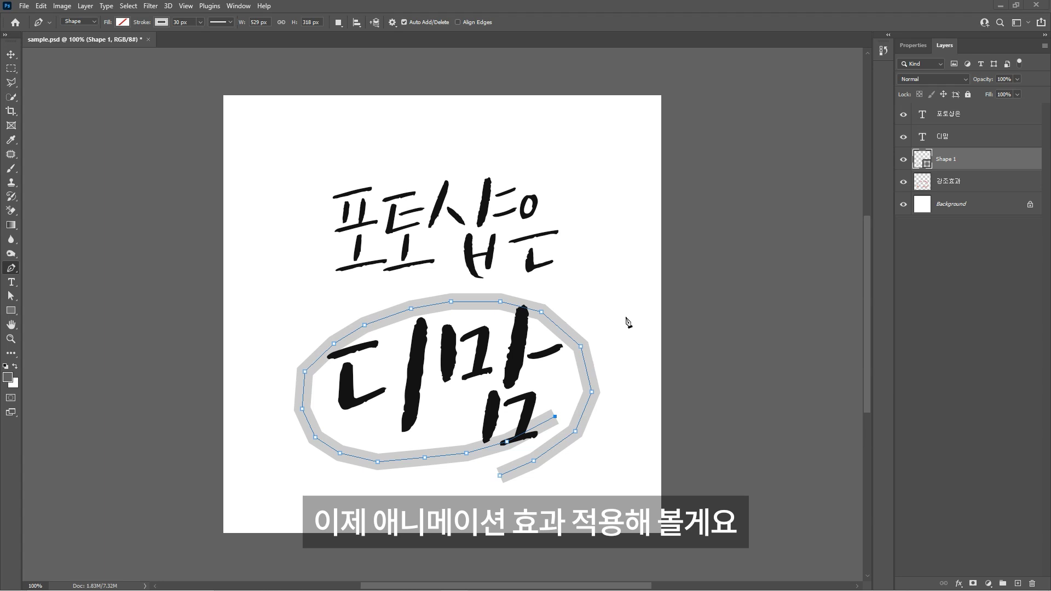
# - Show the Timeline and create a video timeline for the document's layers
pyautogui.scroll(-1, 590, 315)
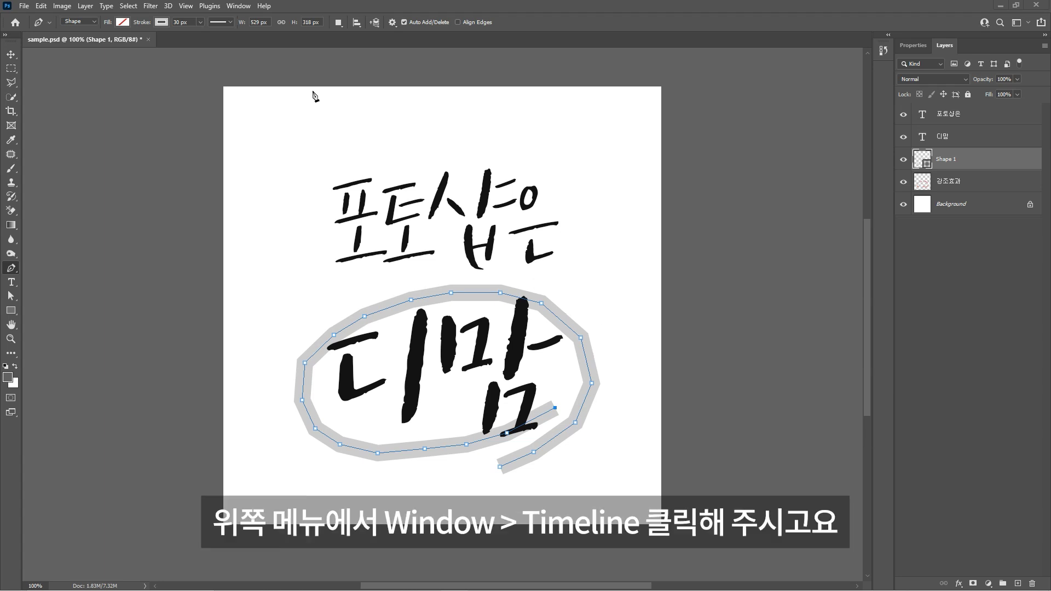
pyautogui.click(229, 5)
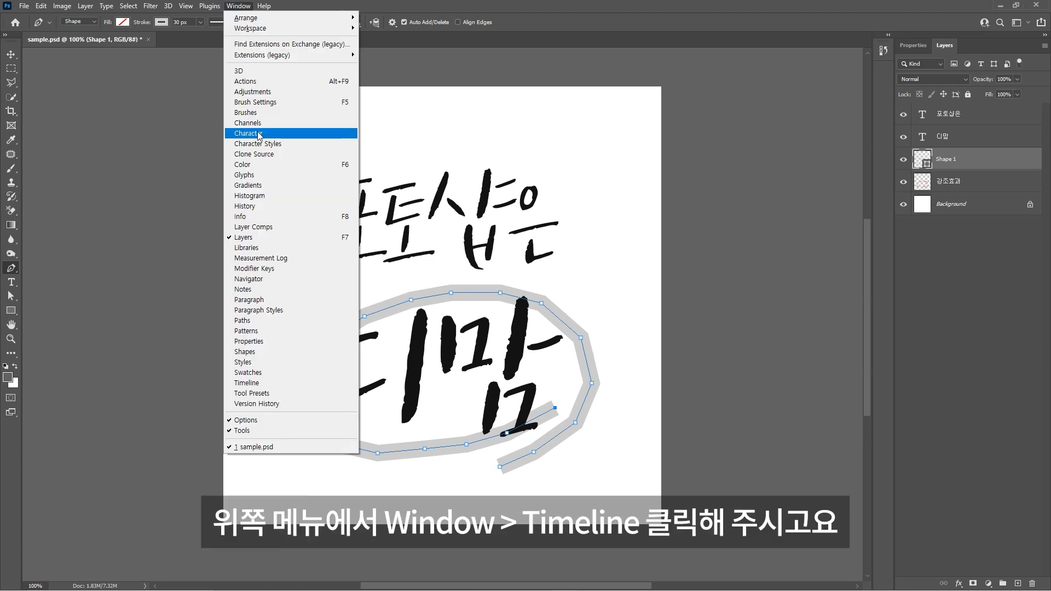
pyautogui.click(271, 385)
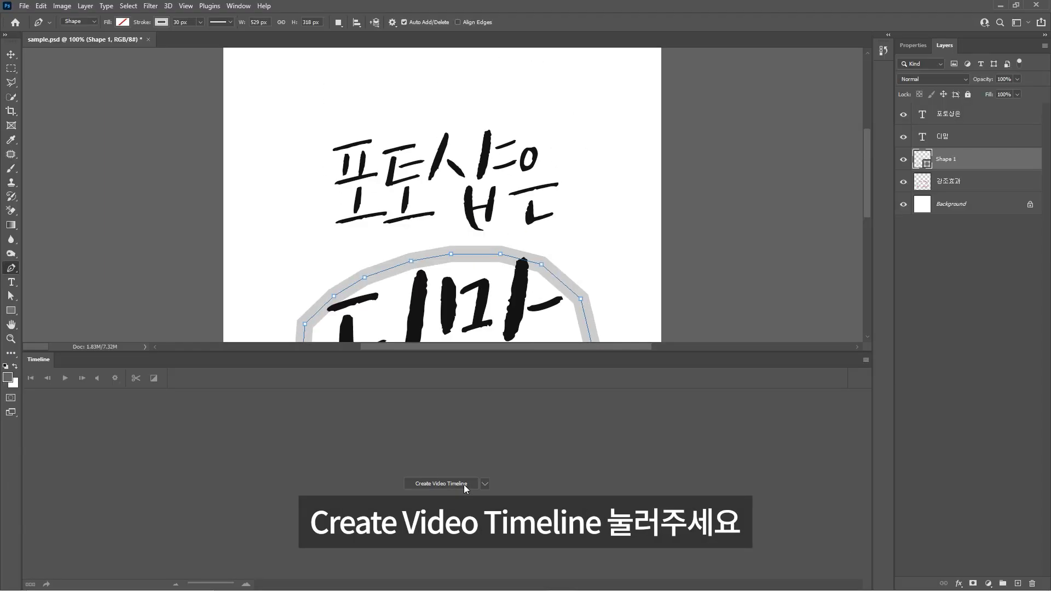
pyautogui.click(464, 488)
pyautogui.keyDown('alt'); pyautogui.scroll(-2, 597, 156); pyautogui.keyUp('alt')
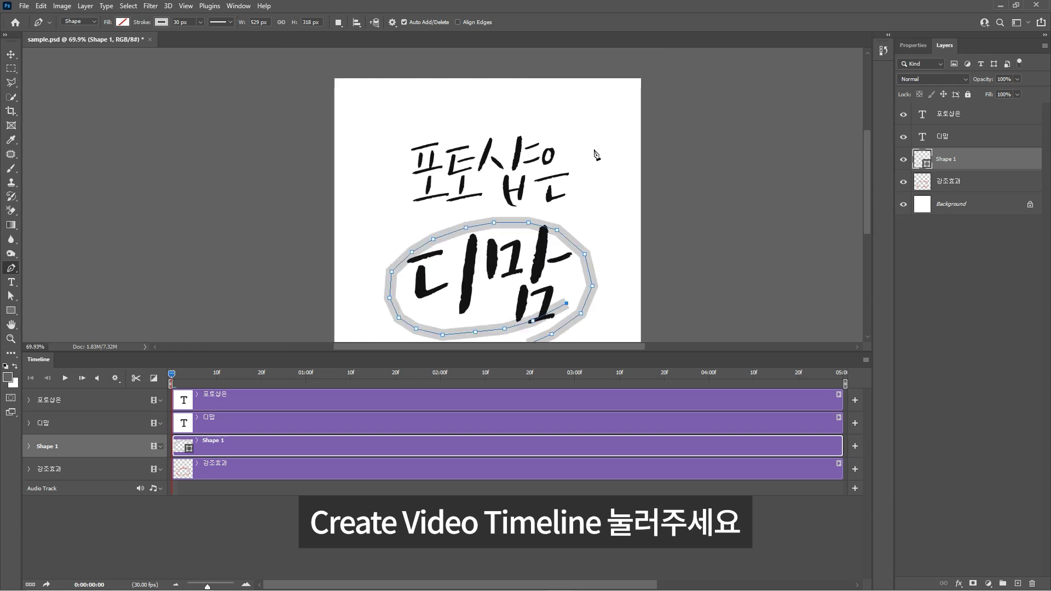
pyautogui.moveTo(624, 184); pyautogui.dragTo(579, 157)
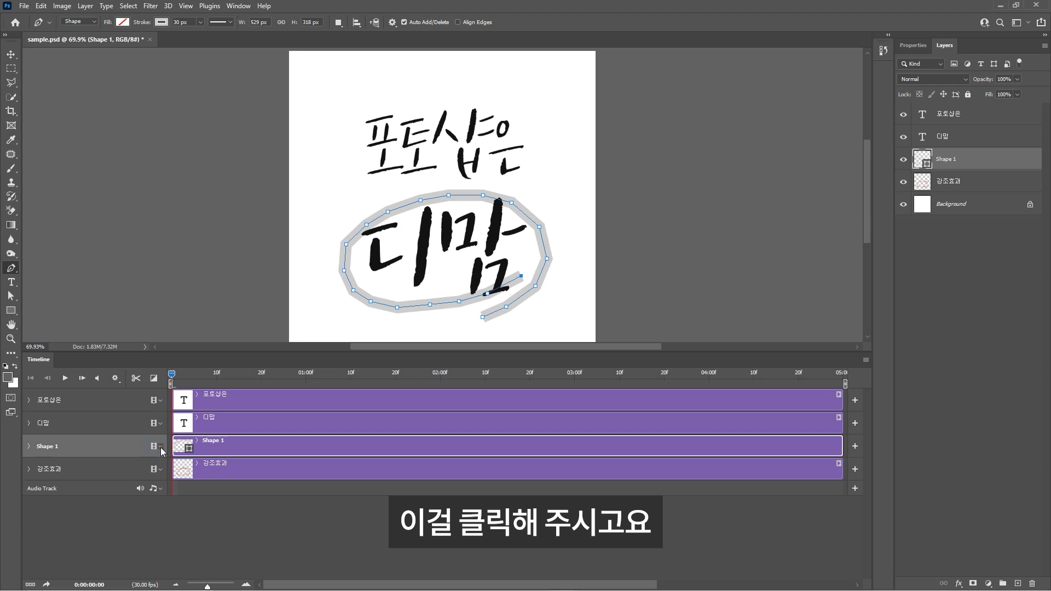
# - Make a new video group from the Shape 1 track's clip and trim that clip to one frame, ending at 01f
pyautogui.click(161, 447)
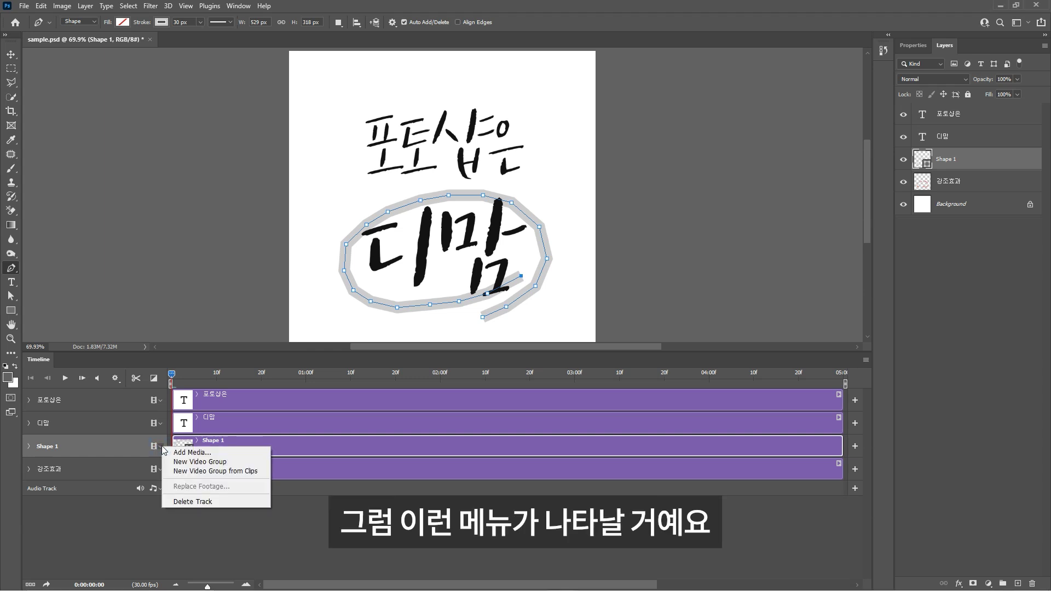
pyautogui.click(214, 472)
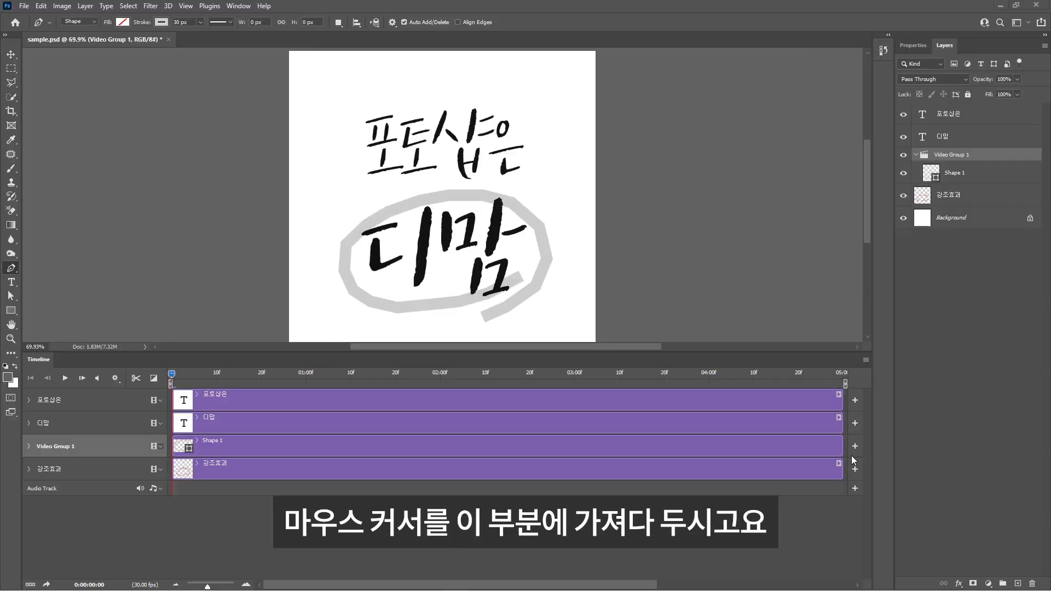
pyautogui.moveTo(840, 444); pyautogui.dragTo(207, 447)
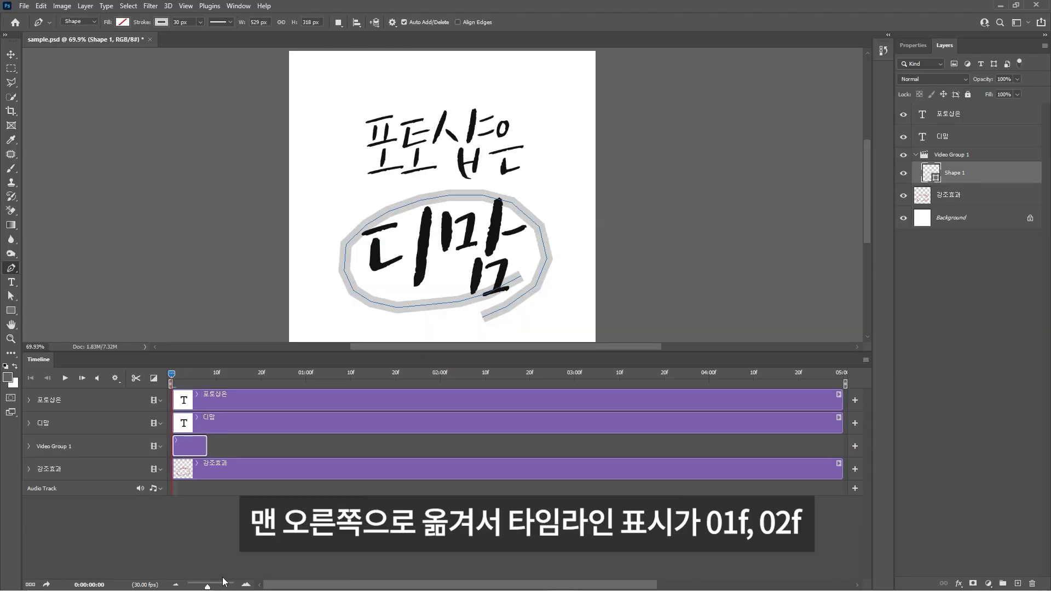
pyautogui.click(224, 586)
pyautogui.moveTo(224, 586); pyautogui.dragTo(230, 587)
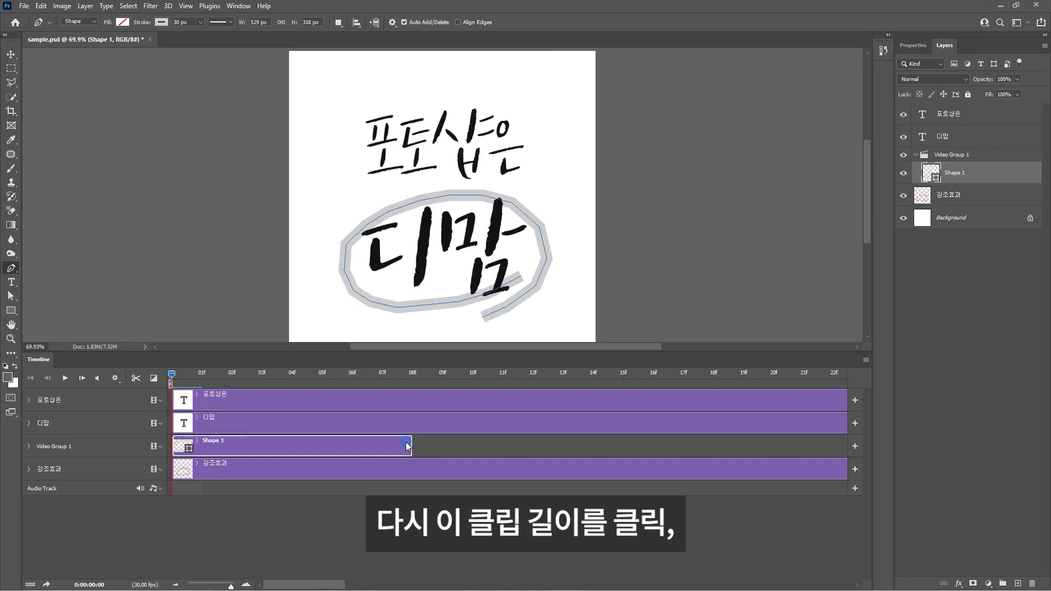
pyautogui.moveTo(408, 446); pyautogui.dragTo(202, 445)
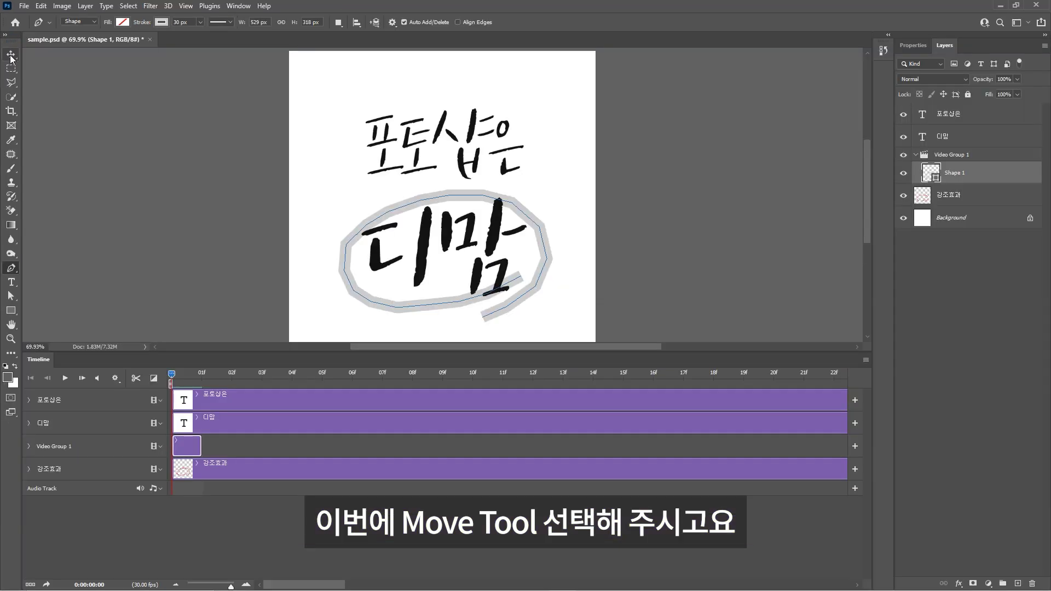
# - With the Move Tool active, duplicate the one-frame Shape 1 clip in place within the video group
pyautogui.click(14, 68)
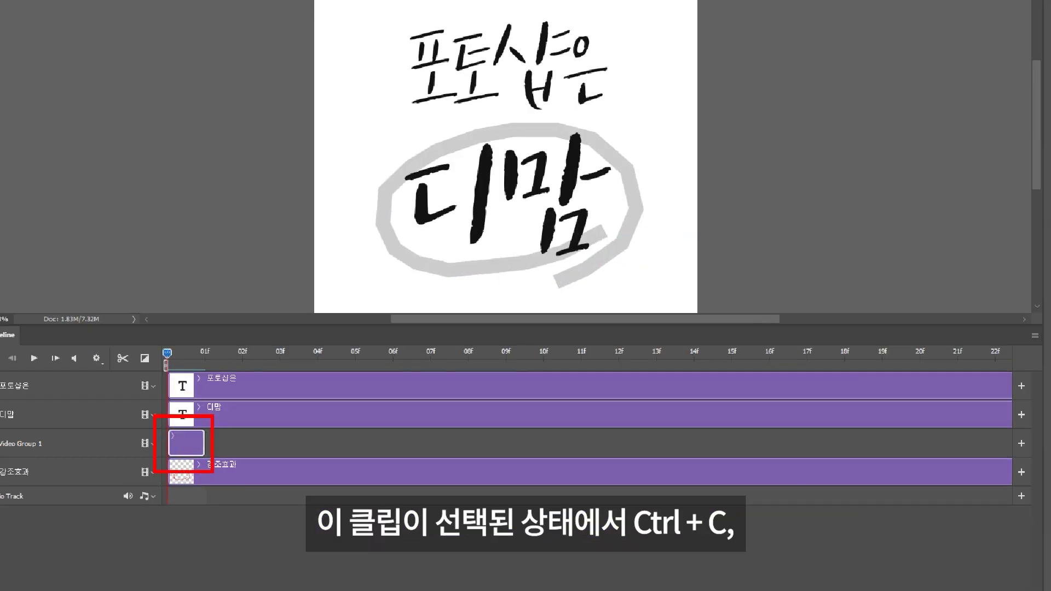
pyautogui.hotkey('ctrl', 'c')
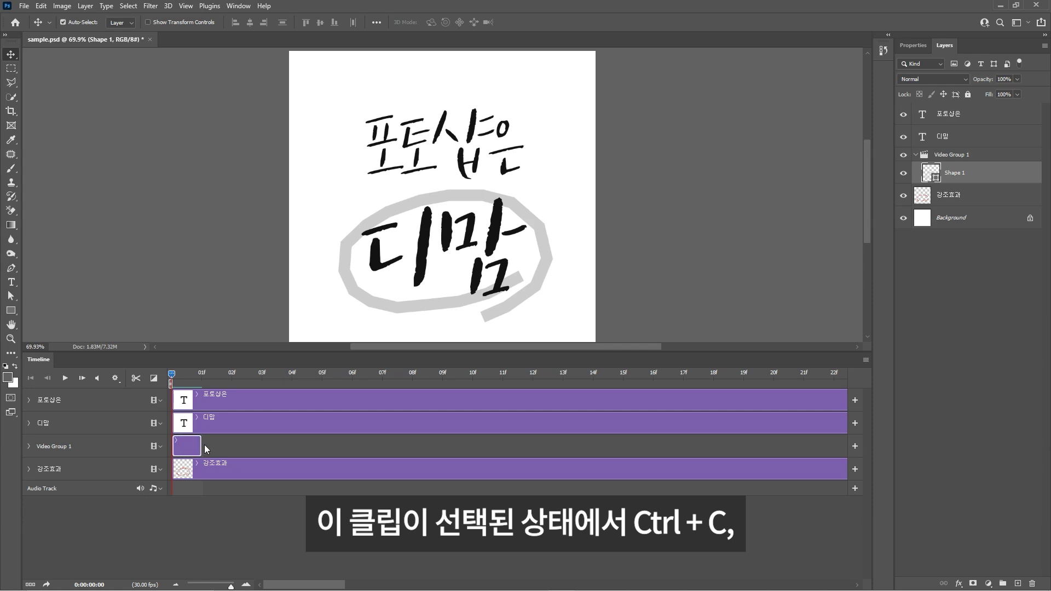
pyautogui.hotkey('ctrl', 'shift', 'v')
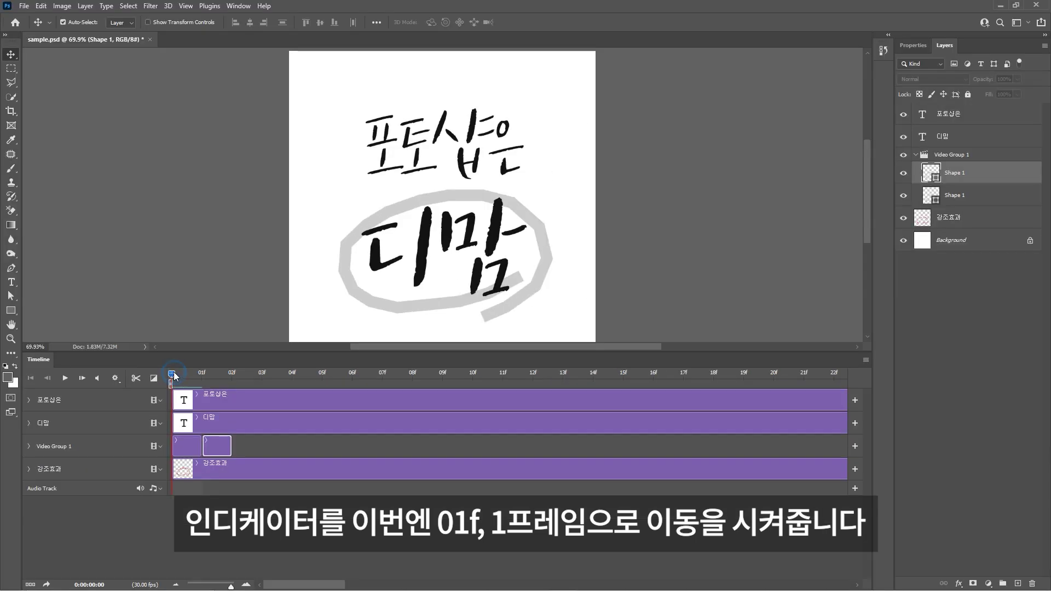
# - At frame 01f, remove the covering shape's end anchor at the circle's outer lower tail with the Delete Anchor Point Tool, then deselect the path
pyautogui.moveTo(172, 375); pyautogui.dragTo(198, 376)
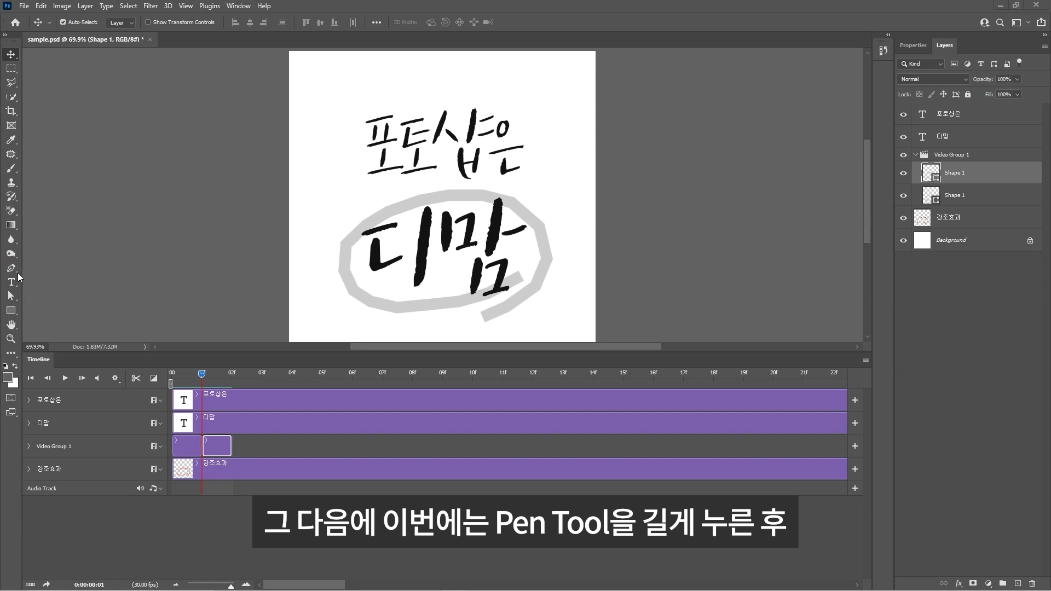
pyautogui.click(11, 269)
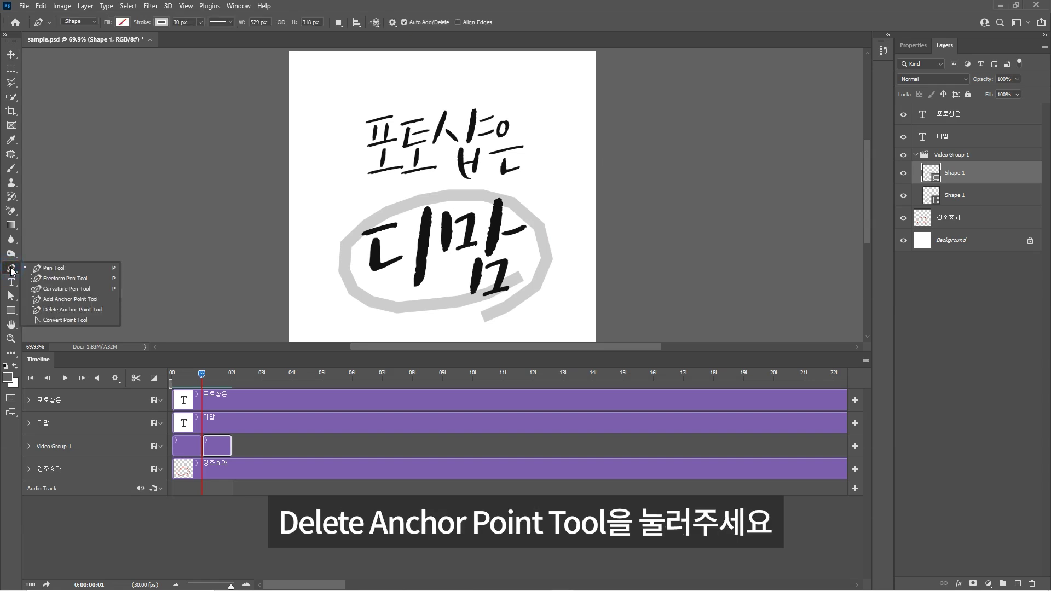
pyautogui.click(66, 310)
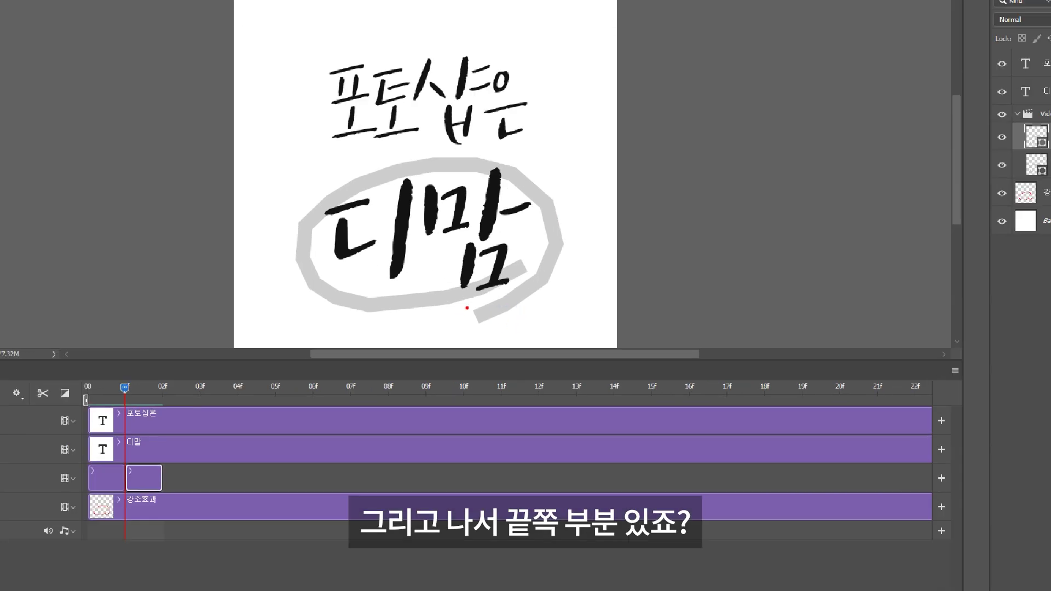
pyautogui.click(479, 311)
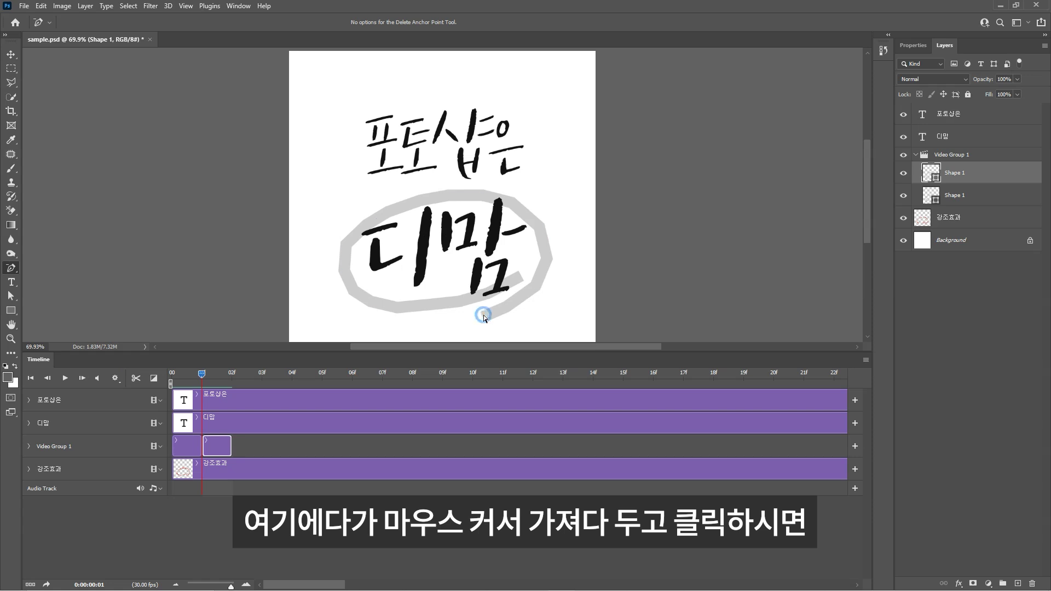
pyautogui.click(483, 317)
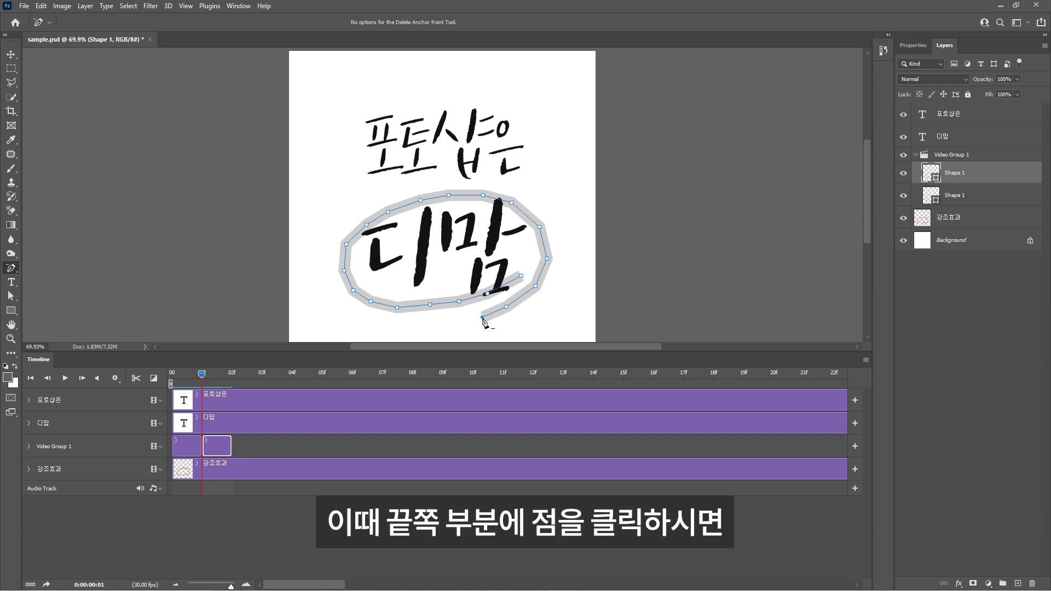
pyautogui.click(483, 317)
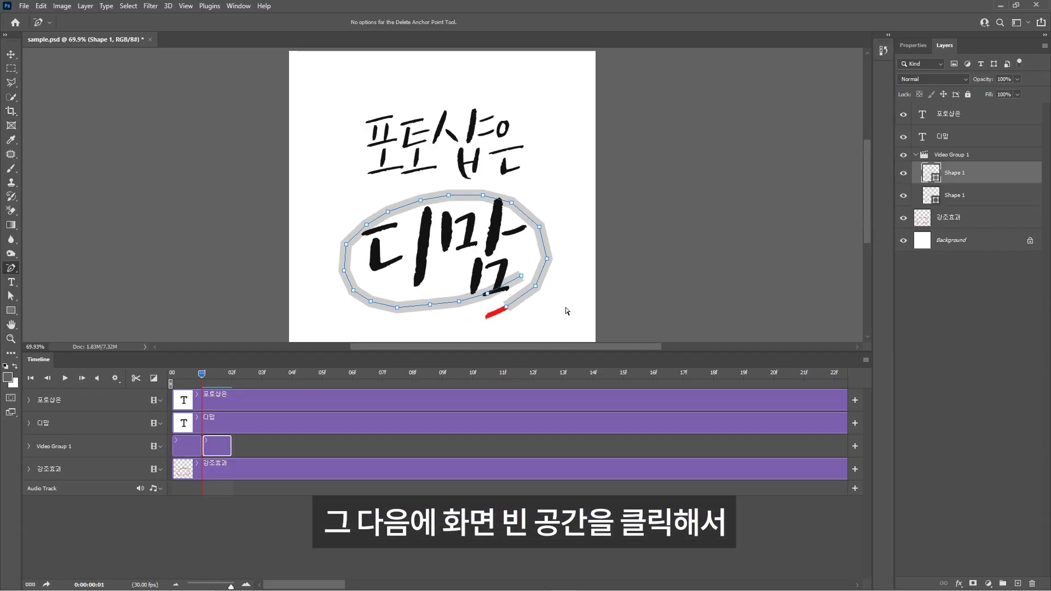
pyautogui.click(565, 304)
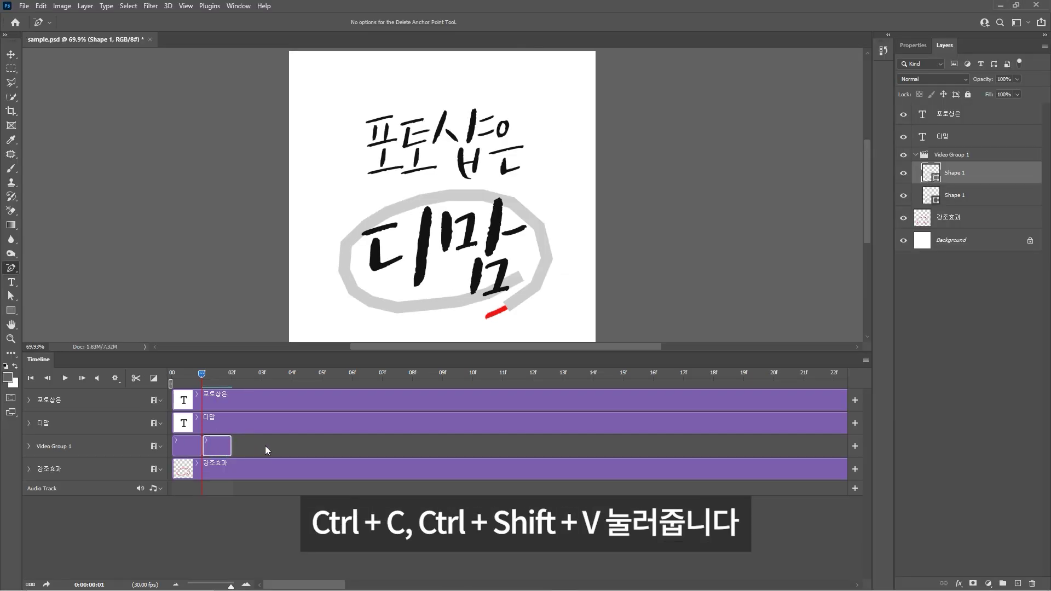
# - Duplicate the latest Shape 1 clip in place and, at frame 02f, delete the copy's end anchor on the outer tail
pyautogui.hotkey('ctrl', 'shift', 'v')
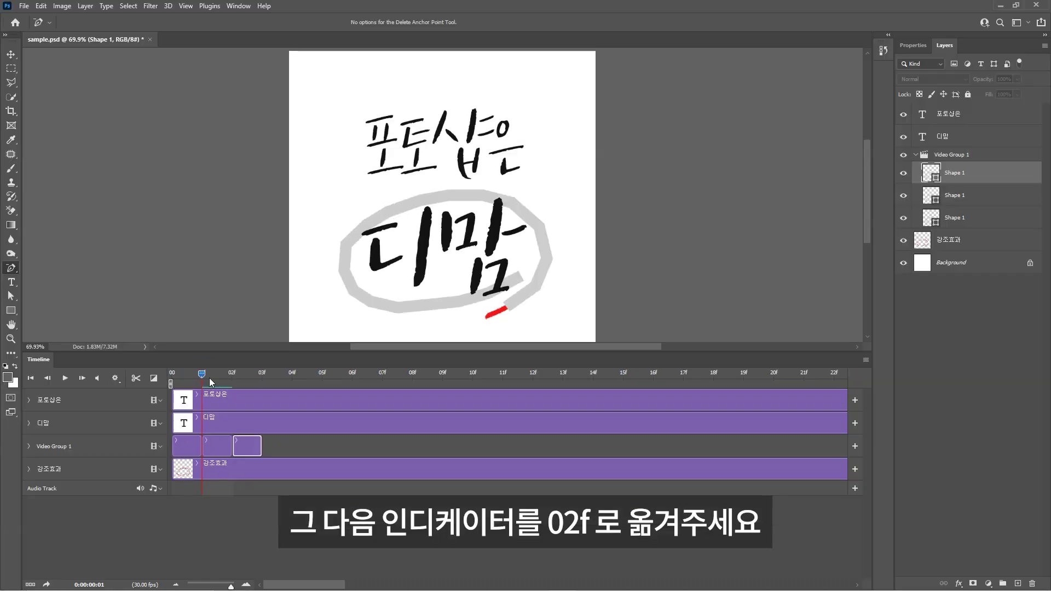
pyautogui.moveTo(203, 377); pyautogui.dragTo(228, 376)
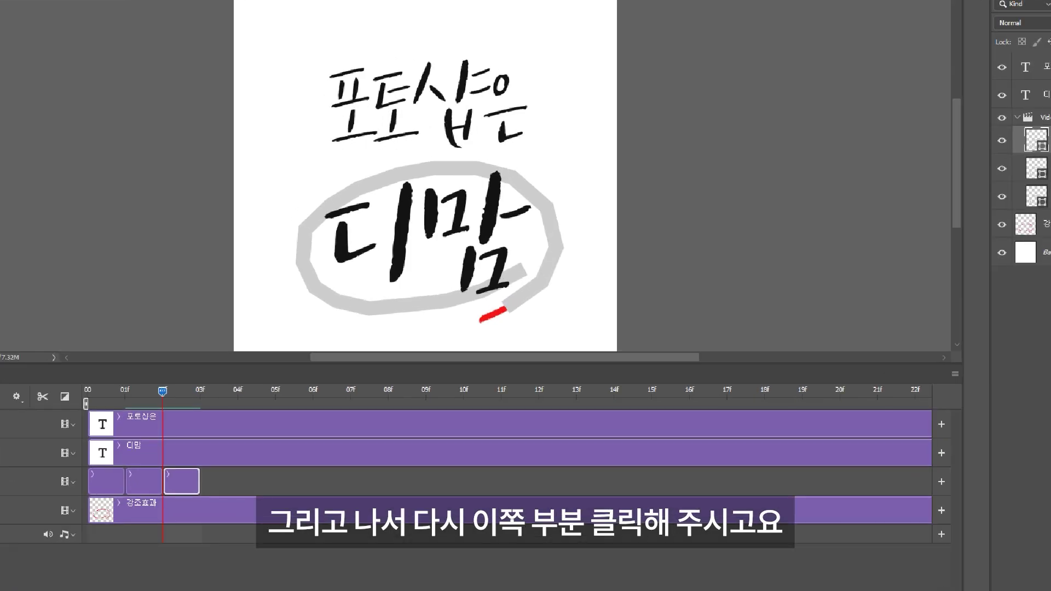
pyautogui.click(506, 302)
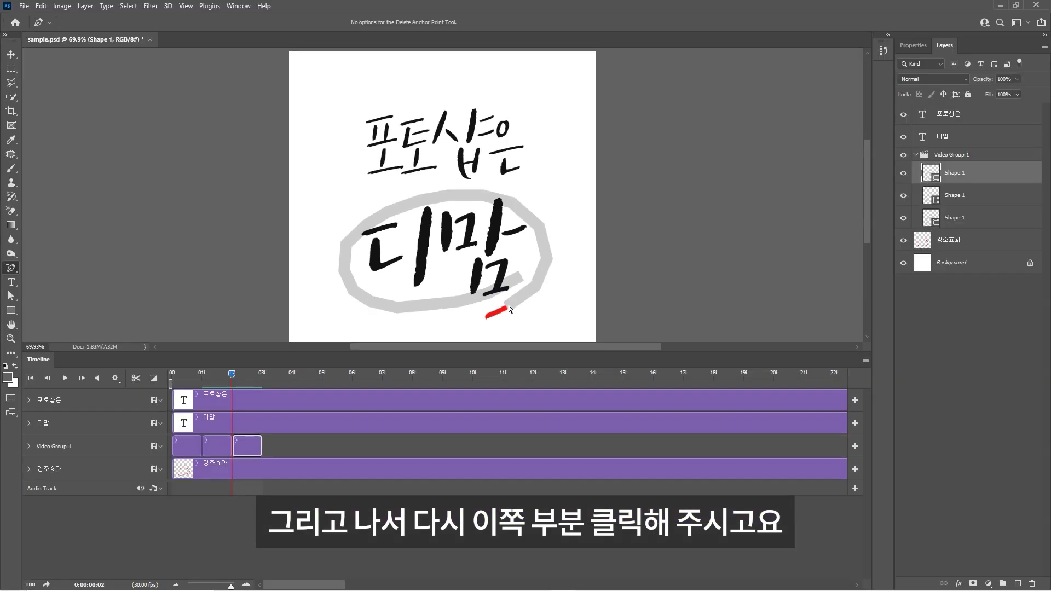
pyautogui.click(508, 307)
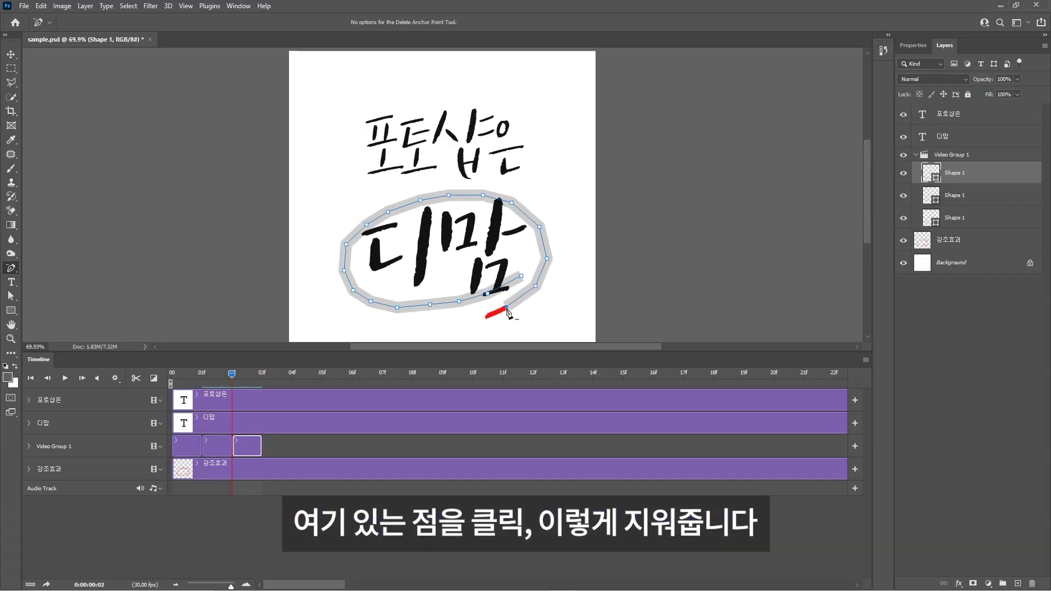
pyautogui.click(507, 308)
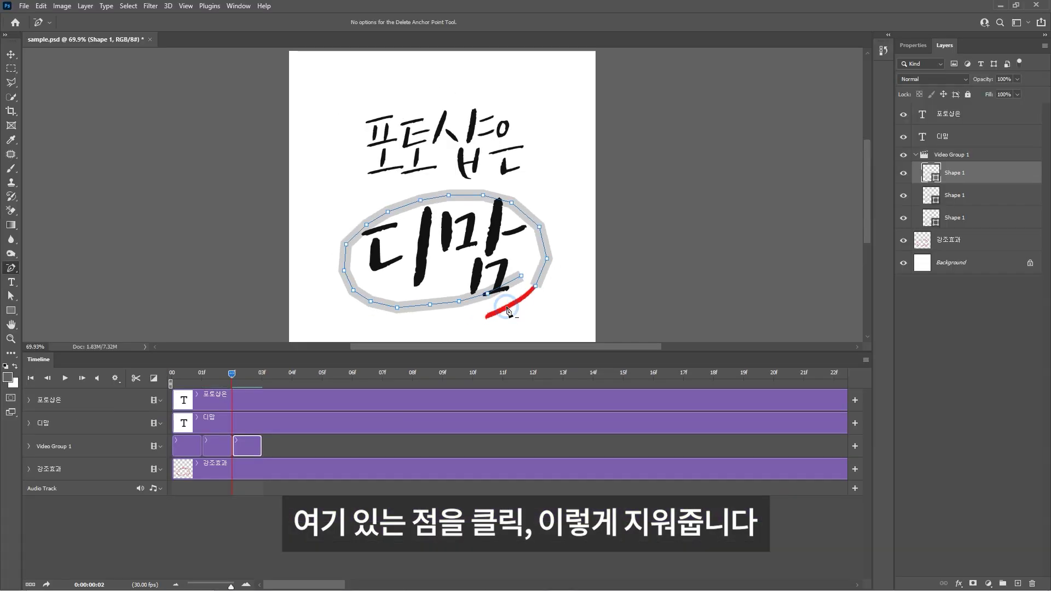
pyautogui.click(569, 305)
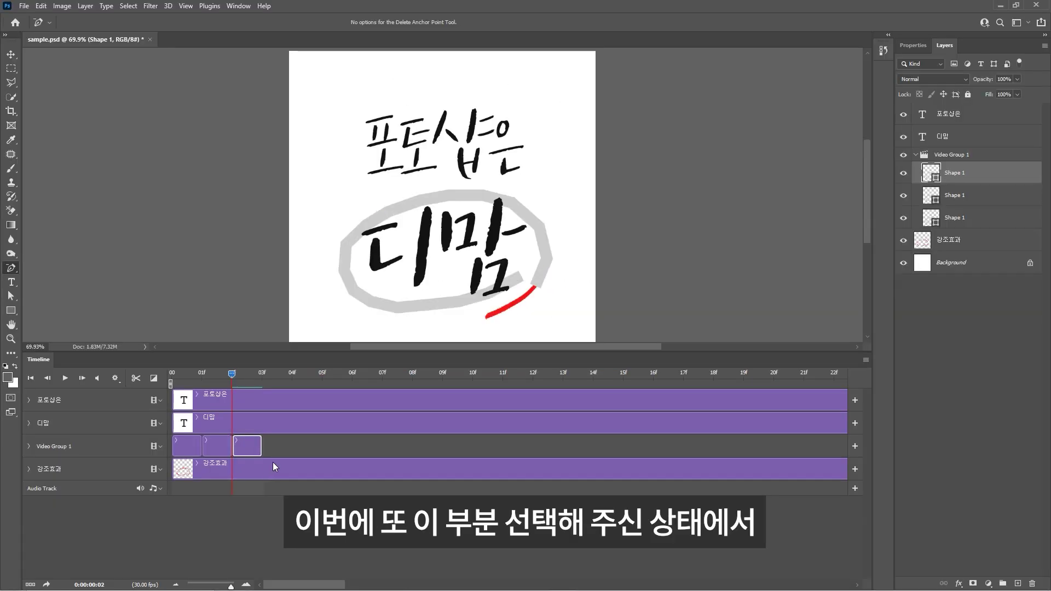
# - Duplicate the 02f clip in place and, at frame 03f, delete the copy's end anchor at the circle's lower right
pyautogui.hotkey('ctrl', 'c')
pyautogui.hotkey('ctrl', 'shift', 'v')
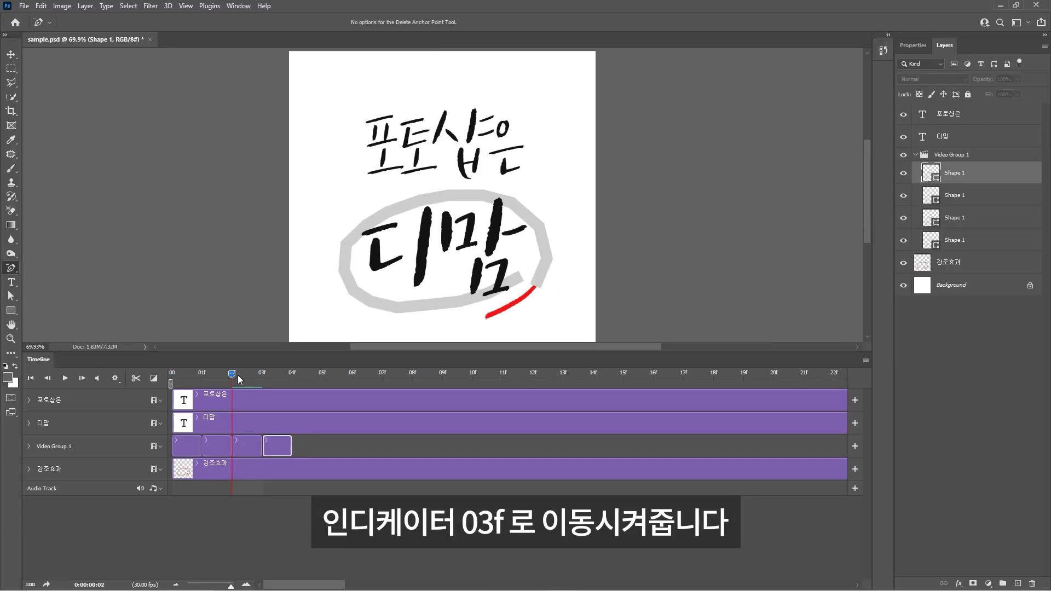
pyautogui.moveTo(235, 373); pyautogui.dragTo(255, 373)
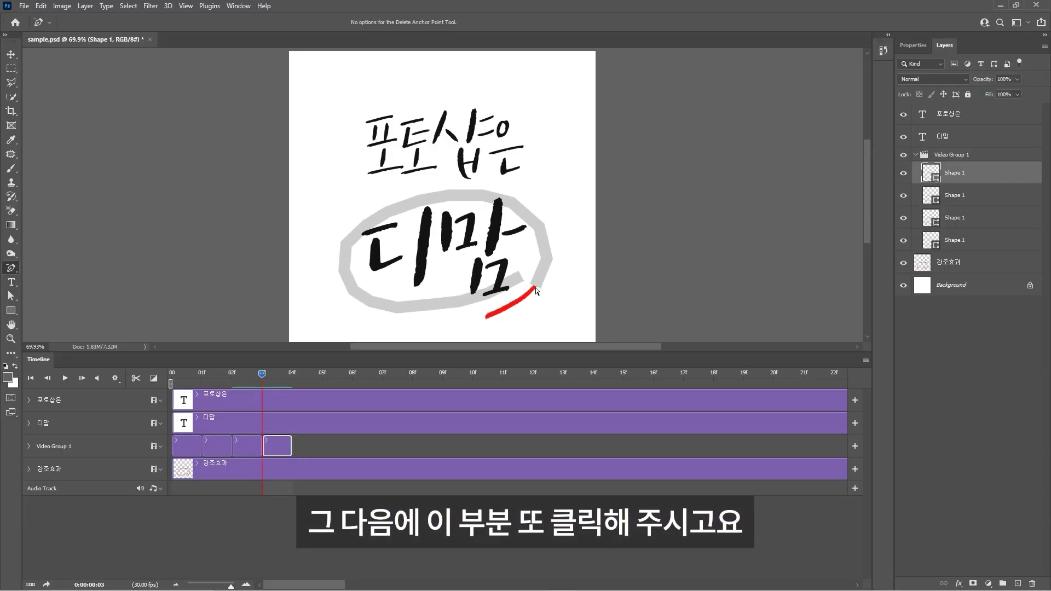
pyautogui.click(535, 288)
pyautogui.click(535, 287)
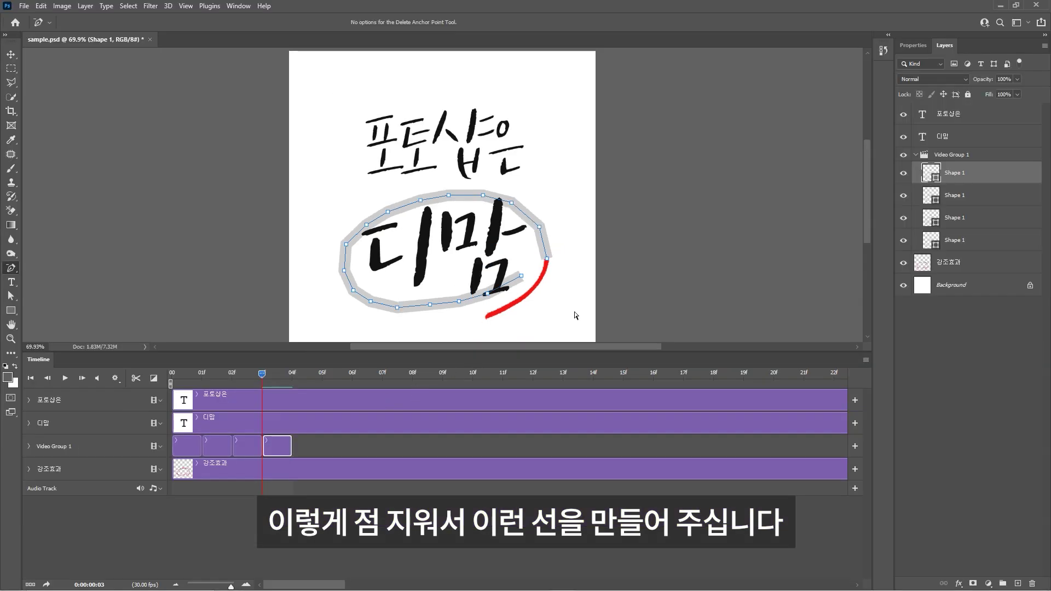
pyautogui.click(556, 302)
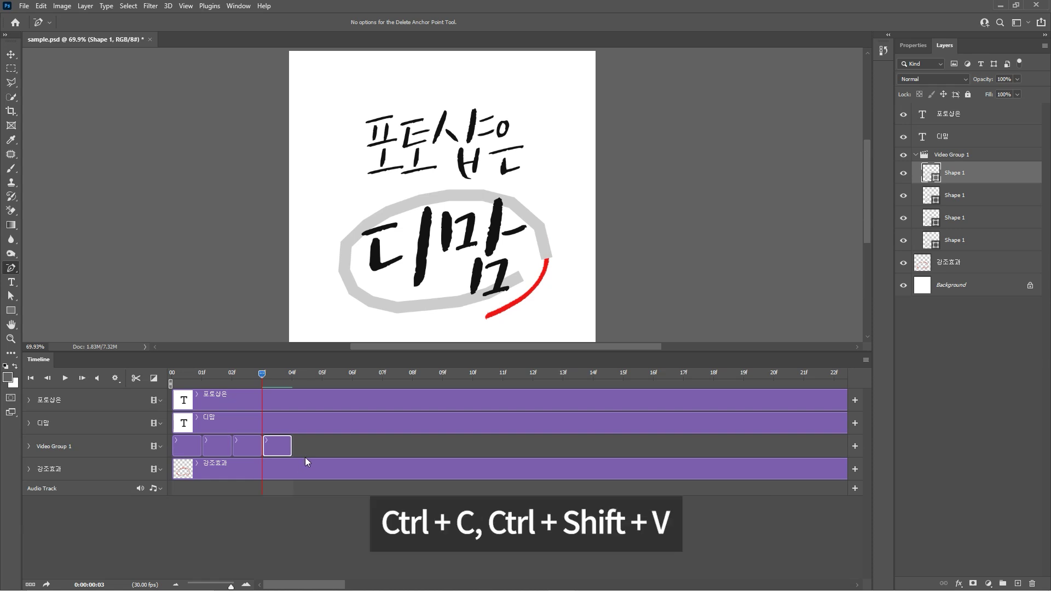
# - Duplicate the 03f clip in place and, at frame 04f, delete the copy's end anchor at the circle's far right
pyautogui.hotkey('ctrl', 'c')
pyautogui.hotkey('ctrl', 'shift', 'v')
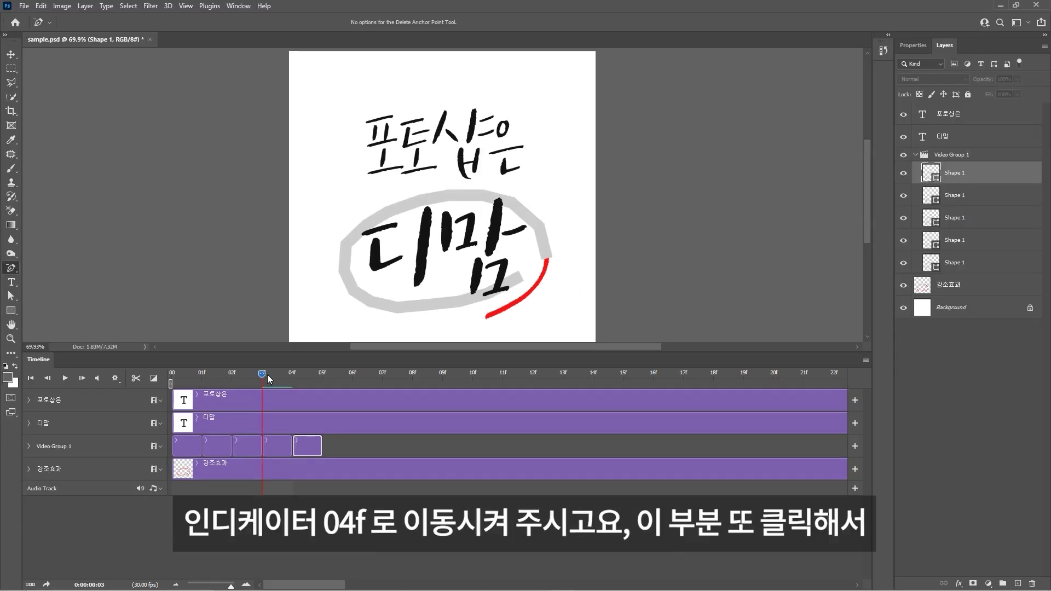
pyautogui.moveTo(264, 373); pyautogui.dragTo(290, 374)
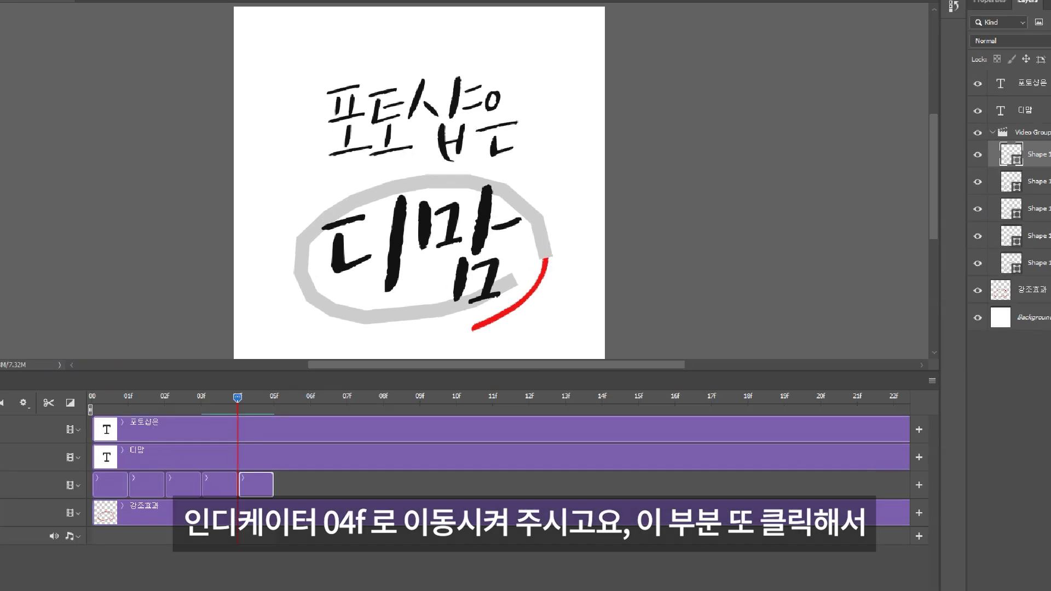
pyautogui.click(552, 261)
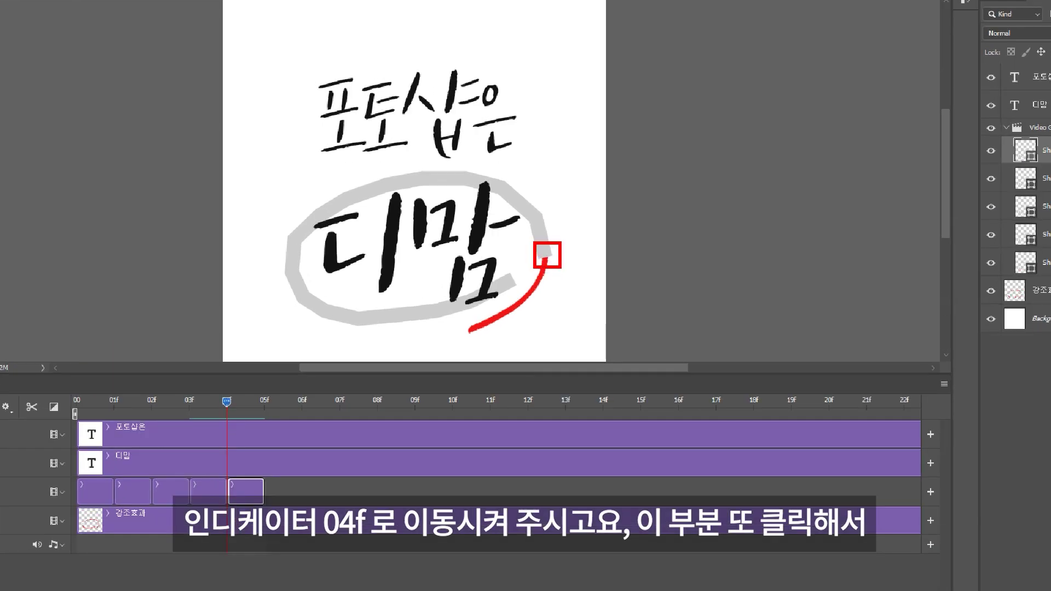
pyautogui.click(545, 257)
pyautogui.click(545, 258)
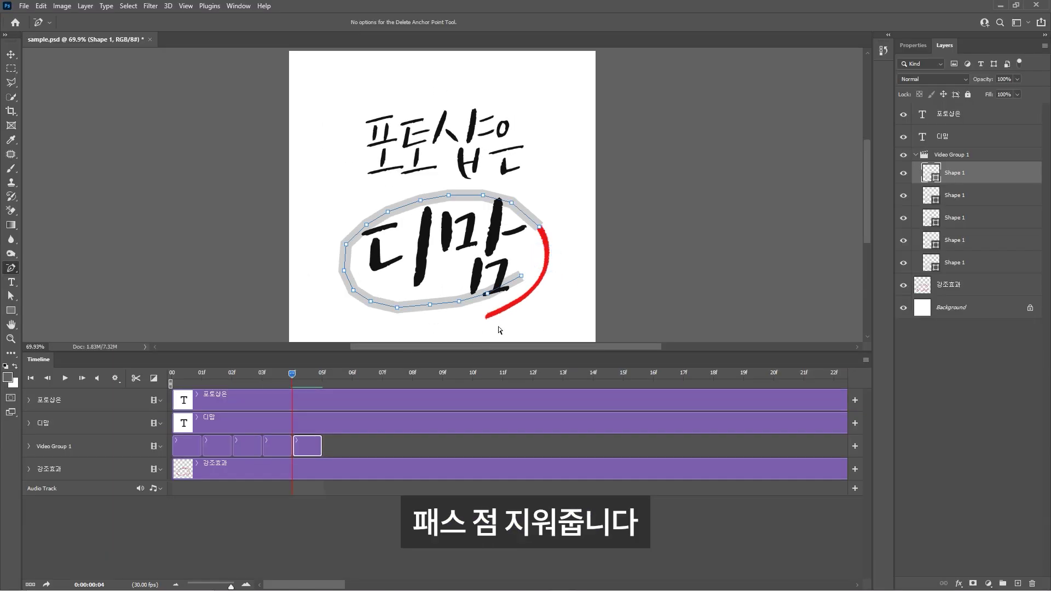
pyautogui.click(557, 307)
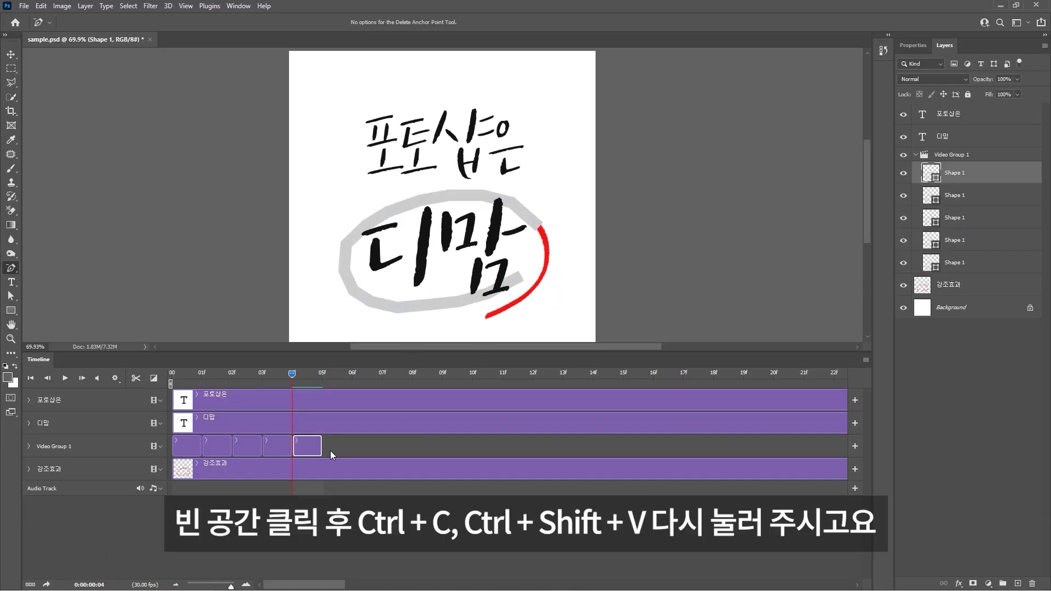
# - Duplicate the 04f clip in place and, at frame 05f, delete the copy's end anchor at the circle's upper right side
pyautogui.hotkey('ctrl', 'c')
pyautogui.hotkey('ctrl', 'shift', 'v')
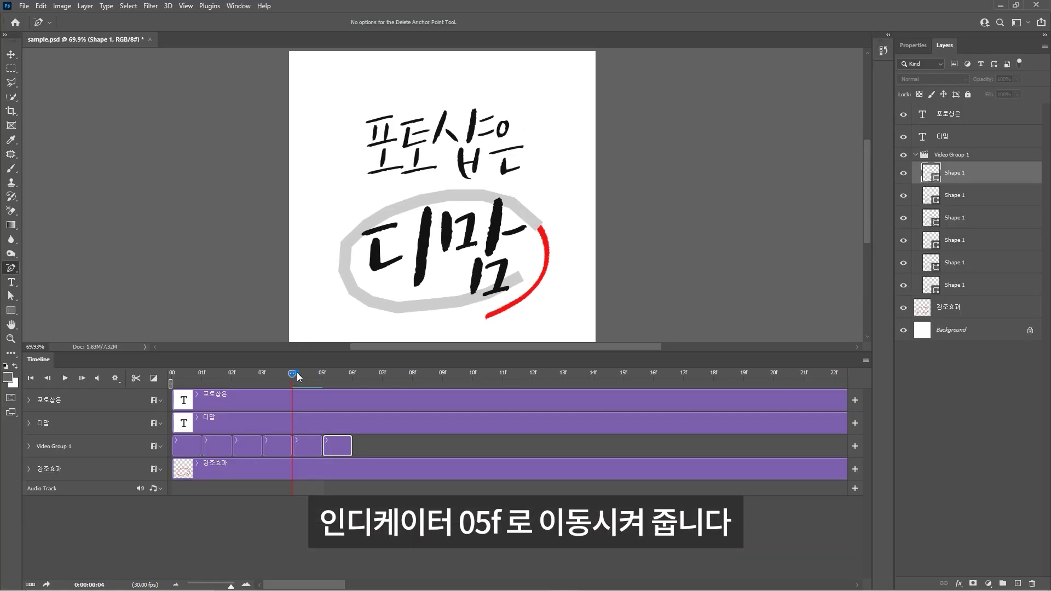
pyautogui.moveTo(297, 373); pyautogui.dragTo(317, 373)
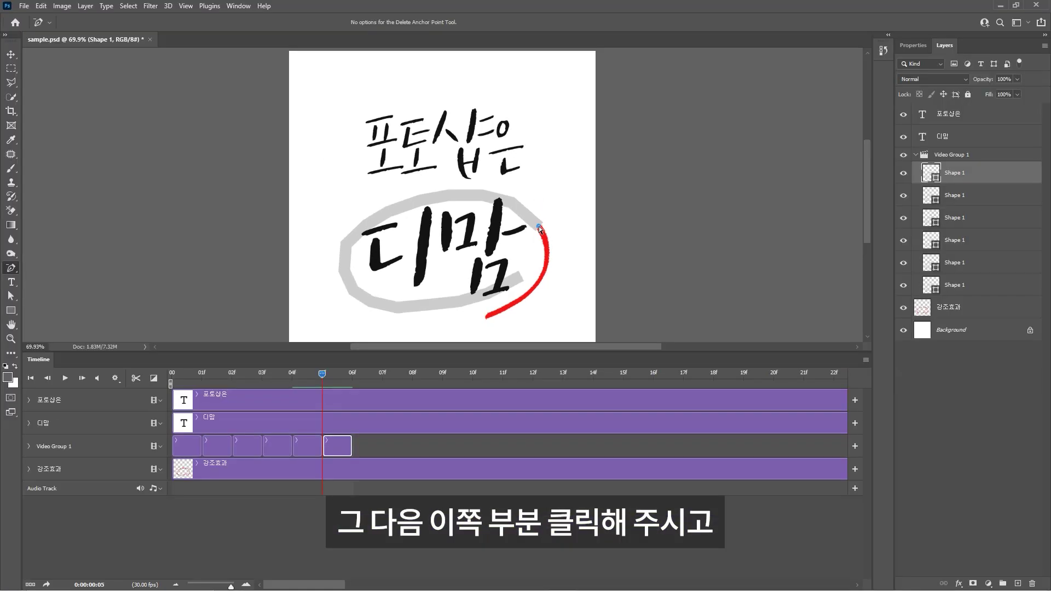
pyautogui.click(540, 228)
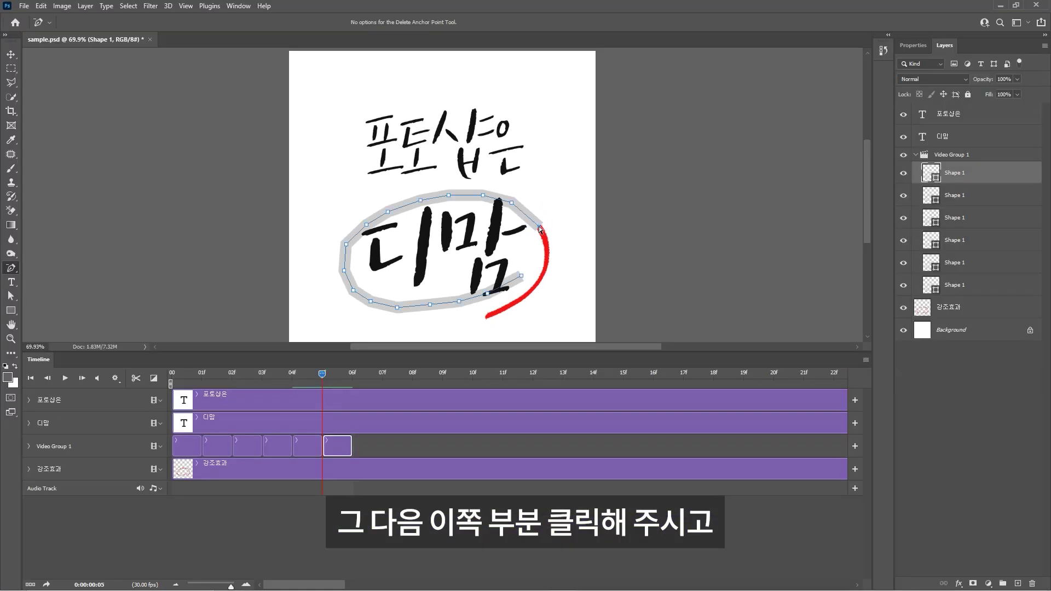
pyautogui.click(540, 226)
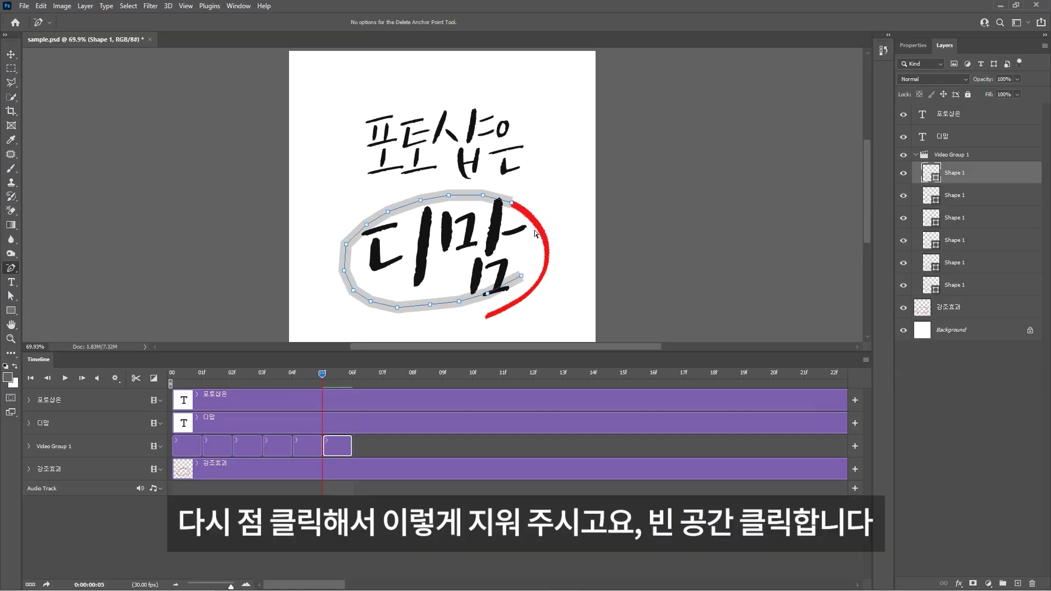
pyautogui.click(559, 308)
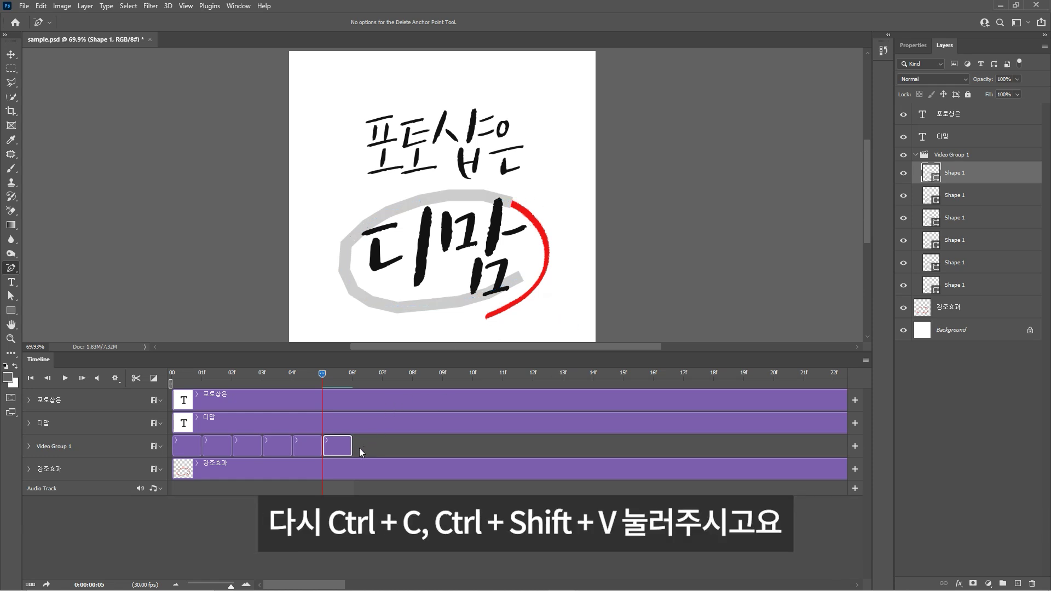
# - Duplicate the 05f clip in place and, at frame 06f, delete the copy's end anchor just above the right edge of 맘
pyautogui.hotkey('ctrl', 'c')
pyautogui.hotkey('ctrl', 'shift', 'v')
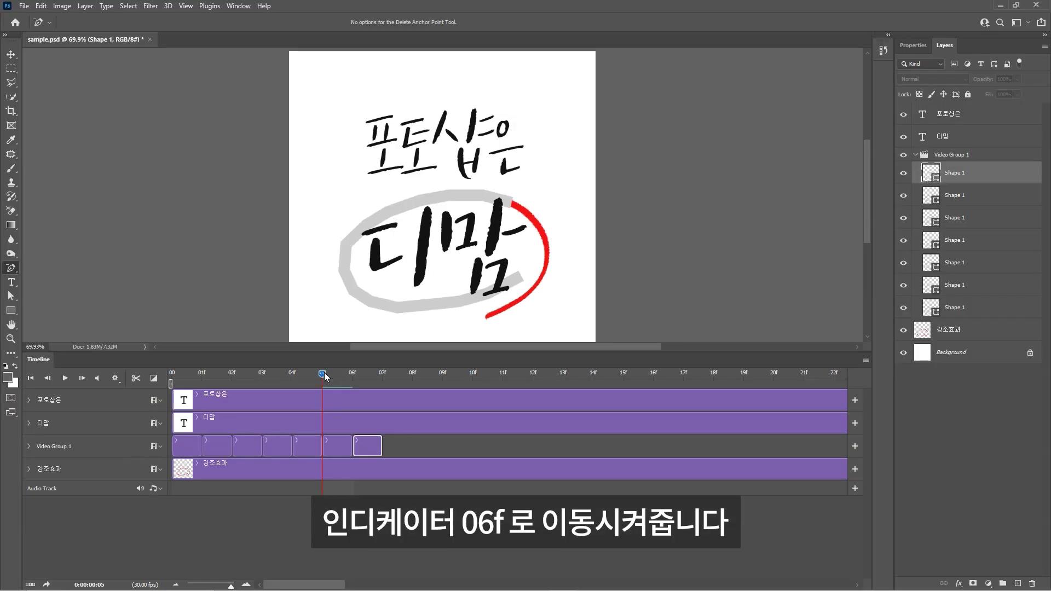
pyautogui.moveTo(320, 372); pyautogui.dragTo(352, 374)
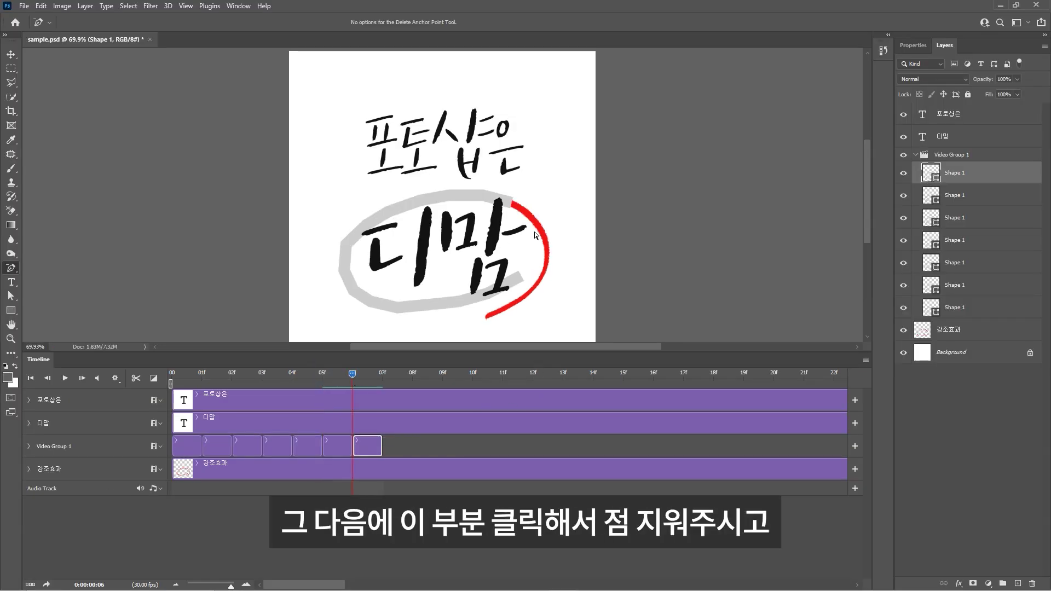
pyautogui.click(512, 204)
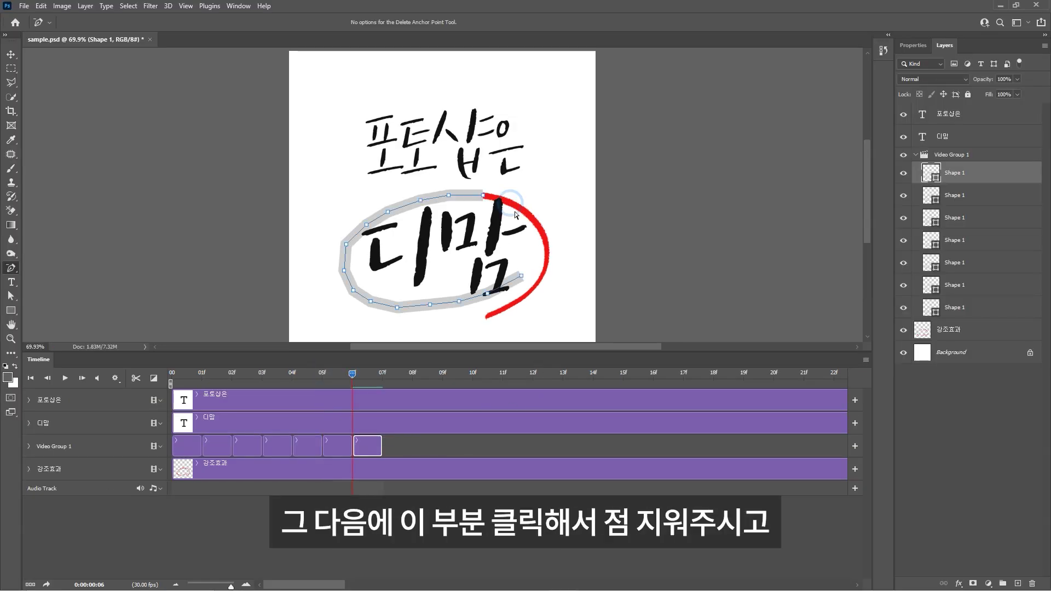
pyautogui.click(558, 304)
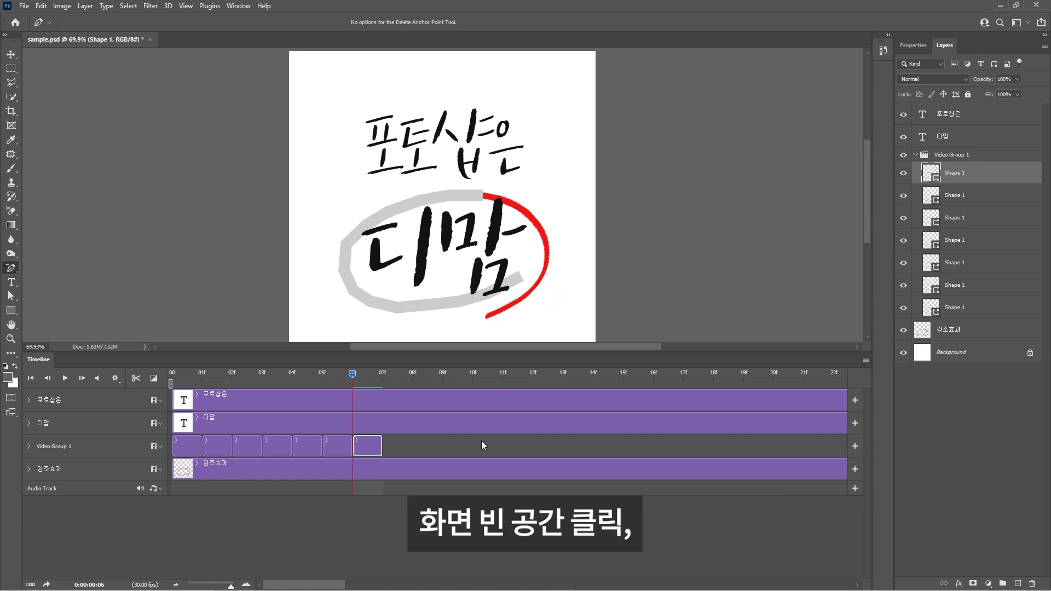
# - Duplicate the 06f clip in place and, at frame 07f, delete the copy's end anchor on the circle's top edge above 맘
pyautogui.hotkey('ctrl', 'c')
pyautogui.hotkey('ctrl', 'shift', 'v')
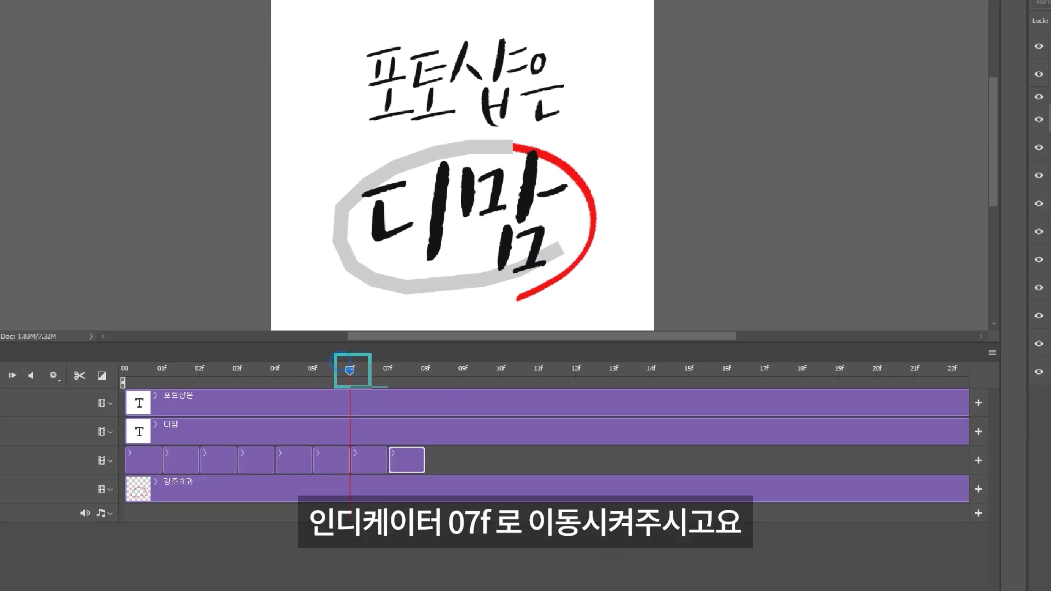
pyautogui.click(354, 373)
pyautogui.moveTo(359, 373); pyautogui.dragTo(382, 373)
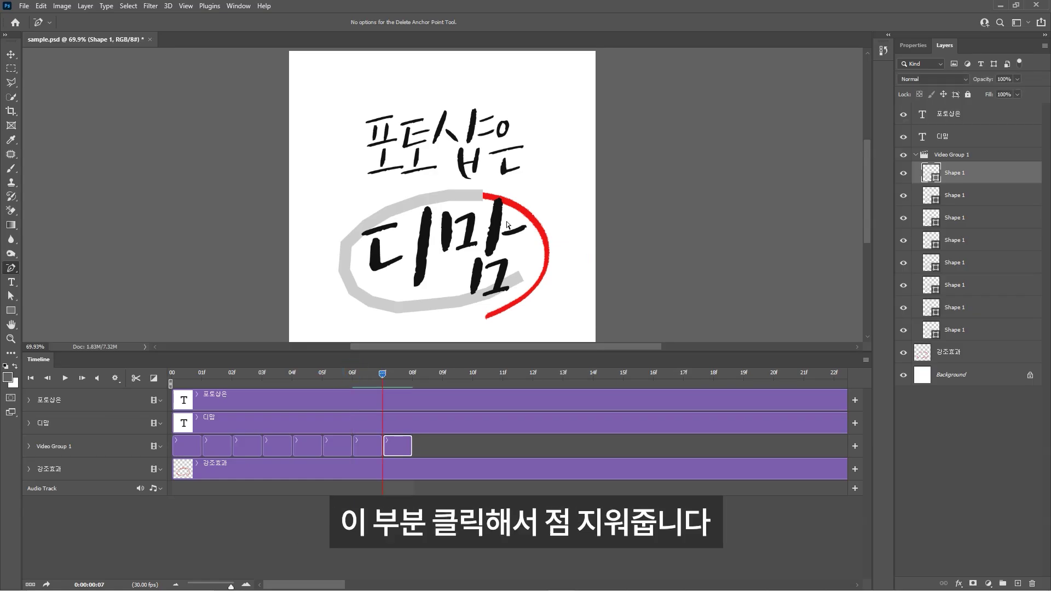
pyautogui.click(483, 197)
pyautogui.click(483, 201)
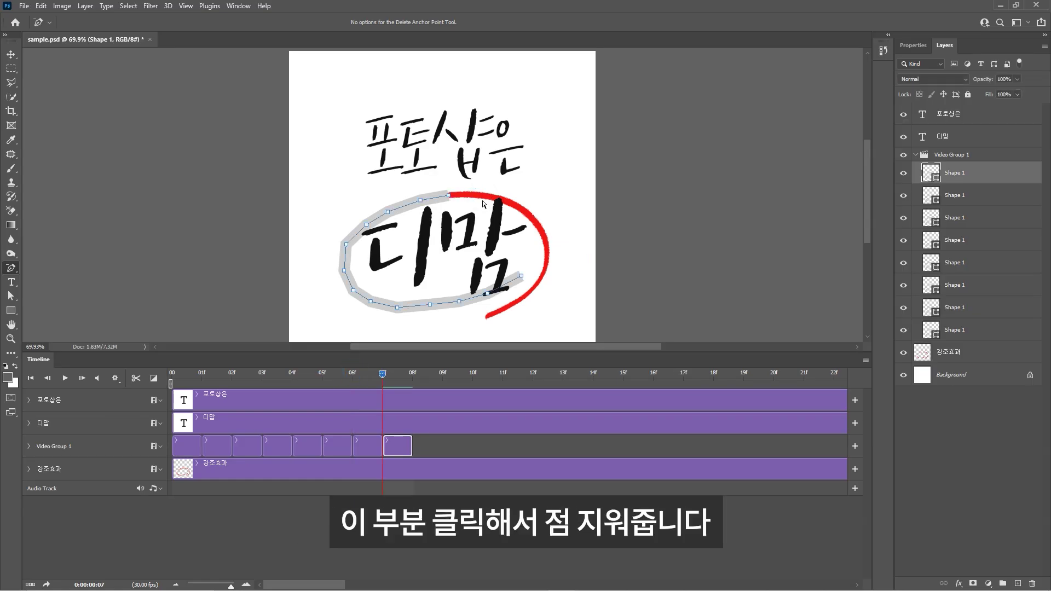
pyautogui.click(554, 302)
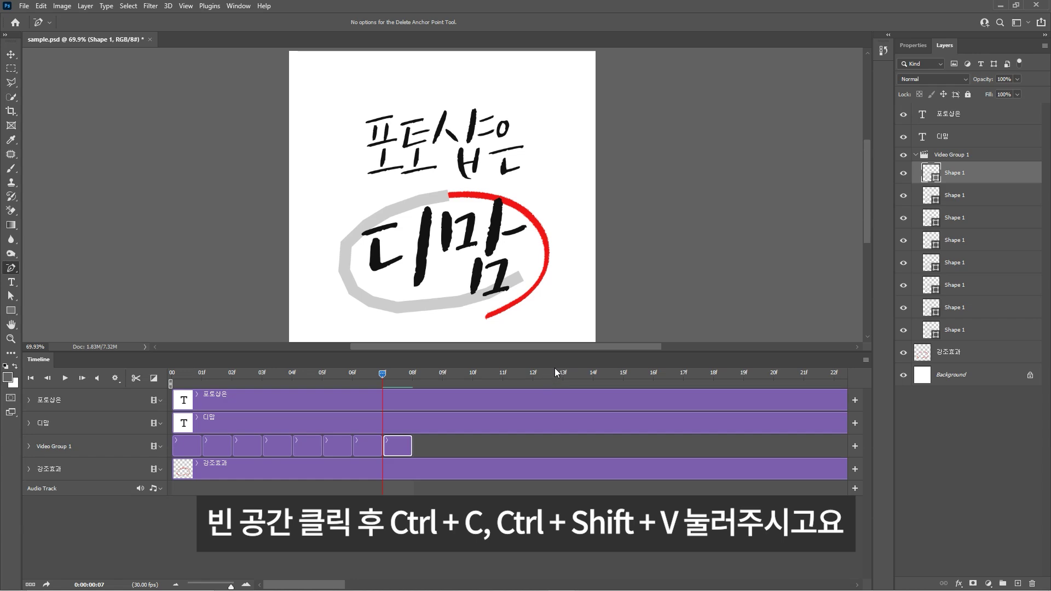
# - Duplicate the 07f clip in place and, at frame 08f, delete the copy's end anchor on the circle's top edge between 디 and 맘
pyautogui.hotkey('ctrl', 'shift', 'v')
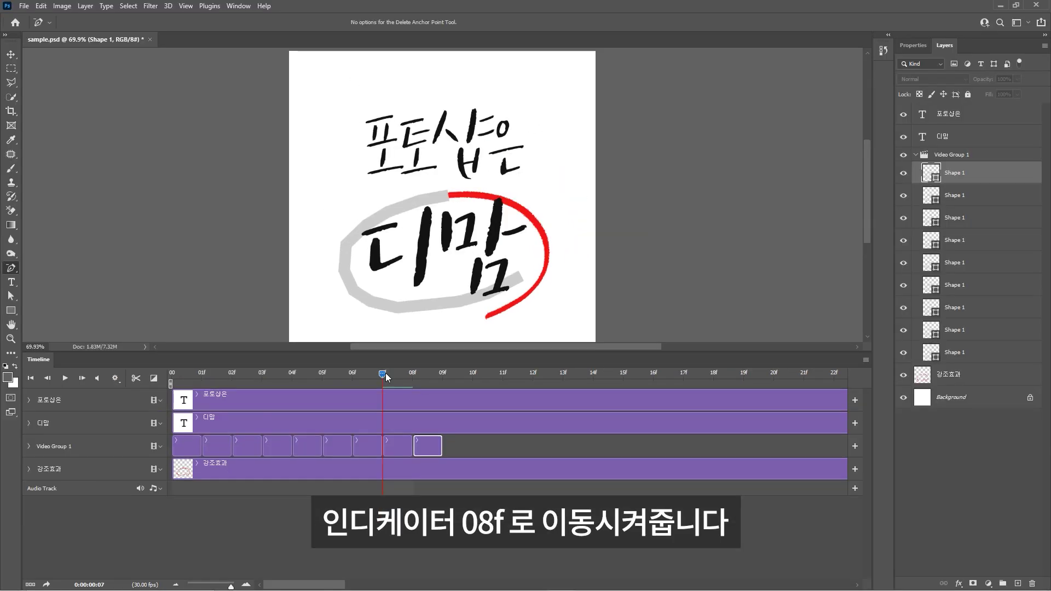
pyautogui.moveTo(383, 370); pyautogui.dragTo(408, 369)
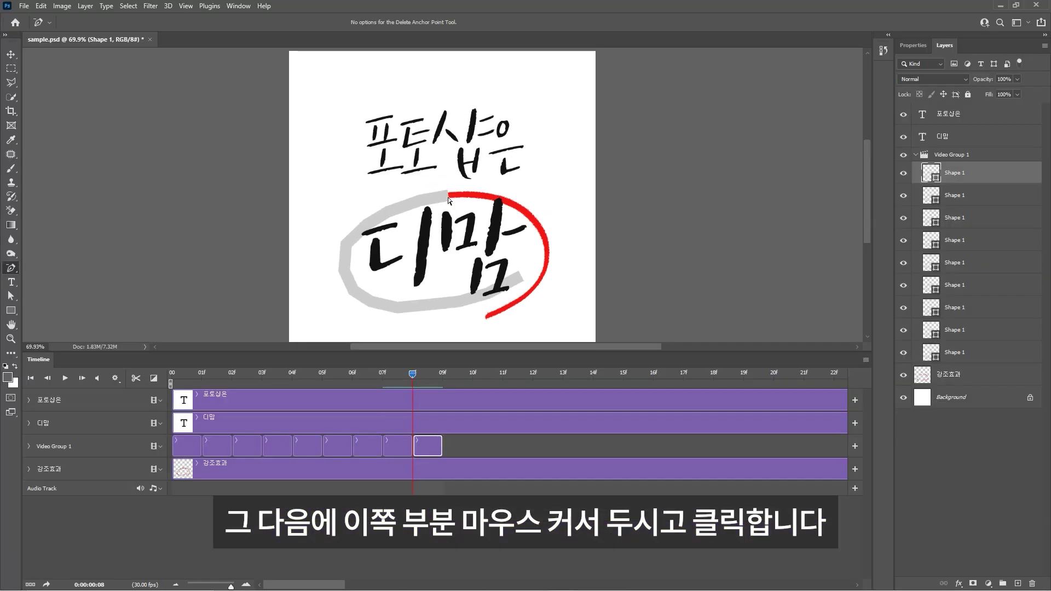
pyautogui.click(442, 195)
pyautogui.click(443, 195)
pyautogui.click(447, 199)
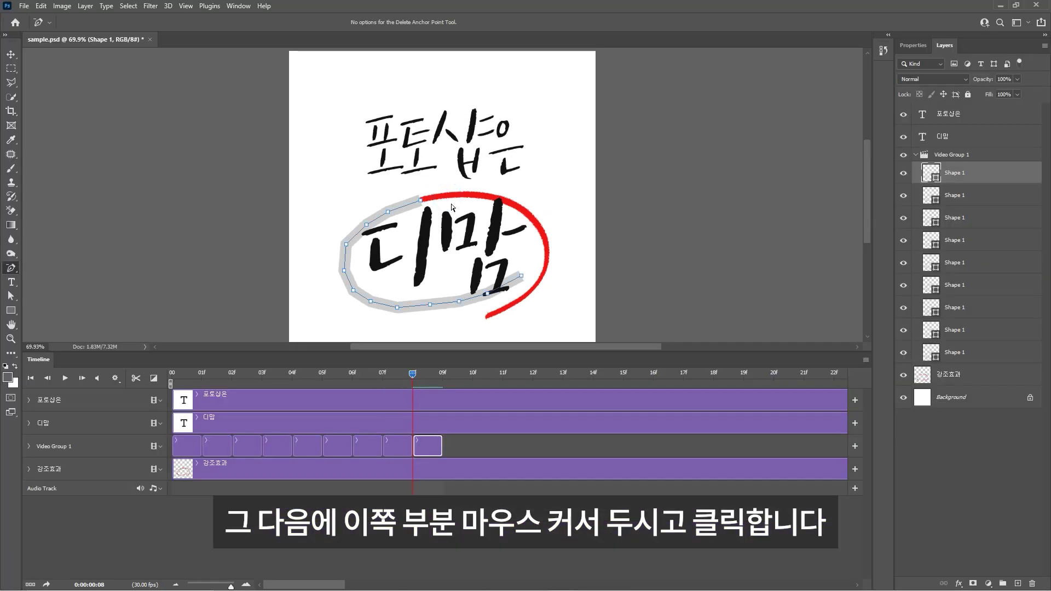
pyautogui.click(563, 310)
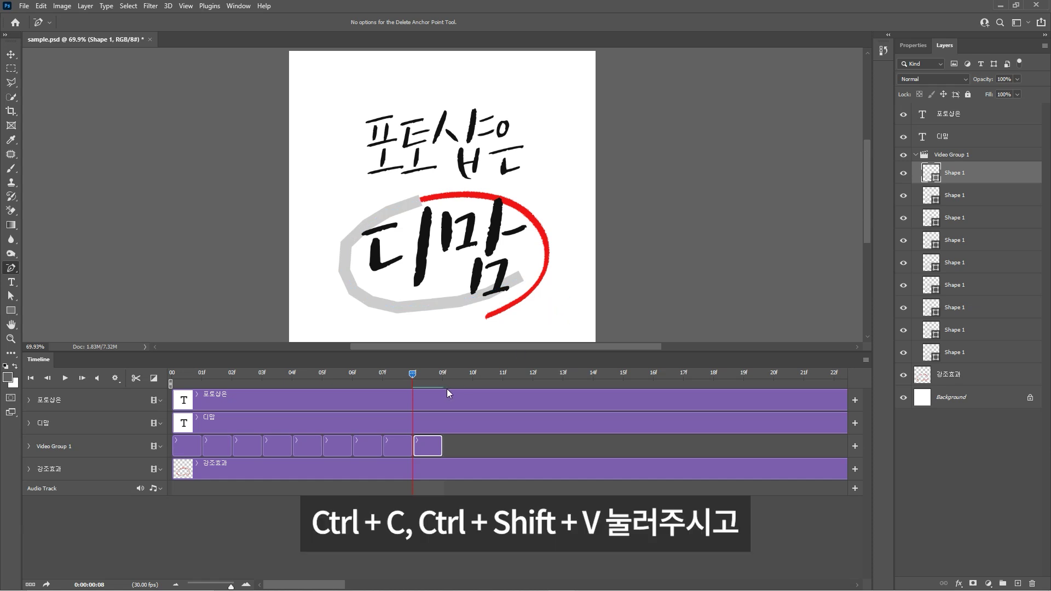
# - Duplicate the 08f clip in place and, at frame 09f, delete the copy's end anchor just above the vertical stroke of 디
pyautogui.hotkey('ctrl', 'shift', 'v')
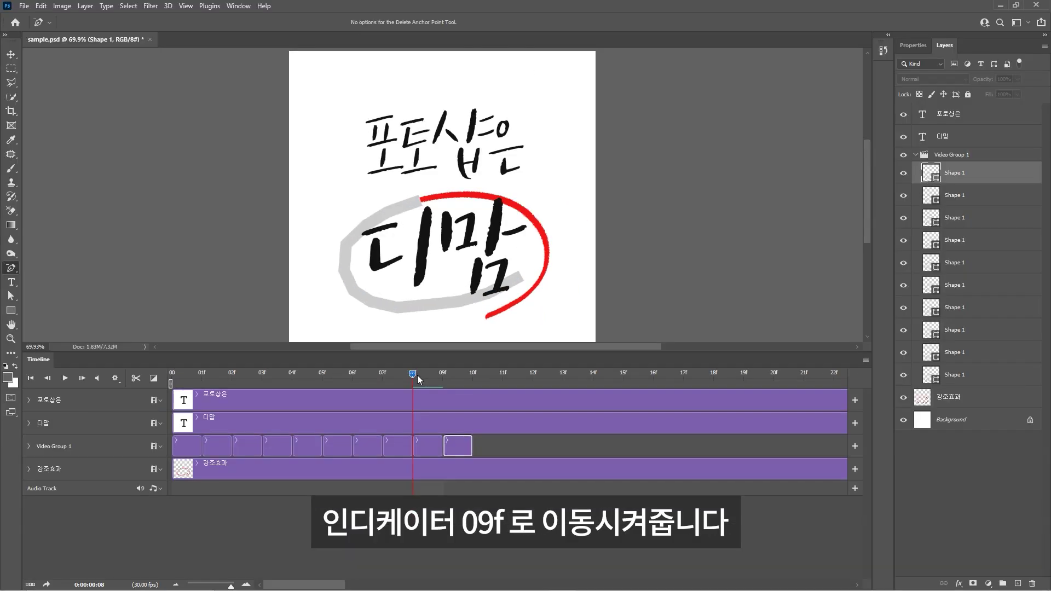
pyautogui.click(447, 371)
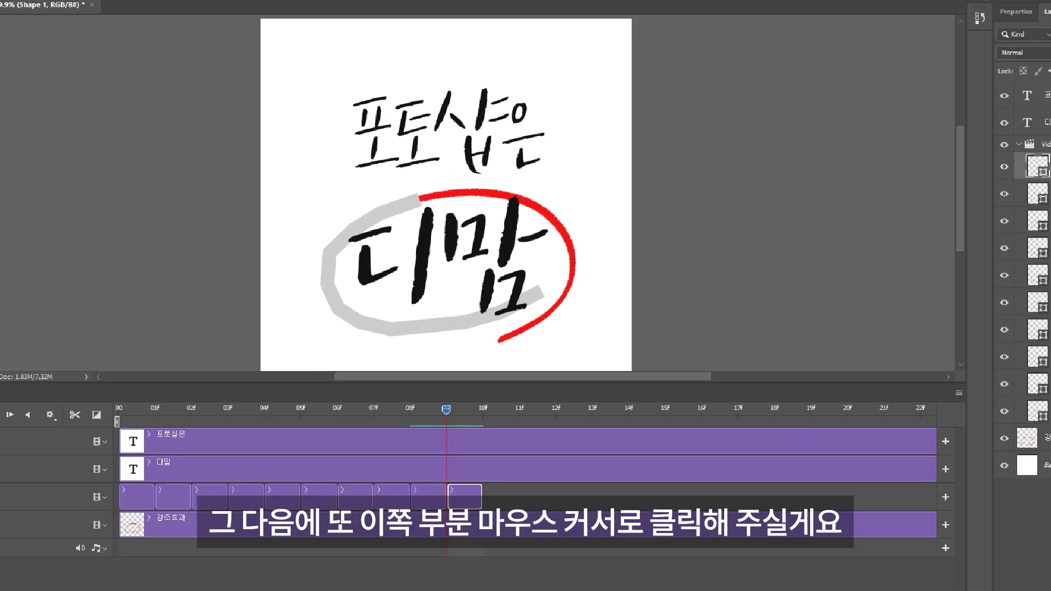
pyautogui.click(424, 201)
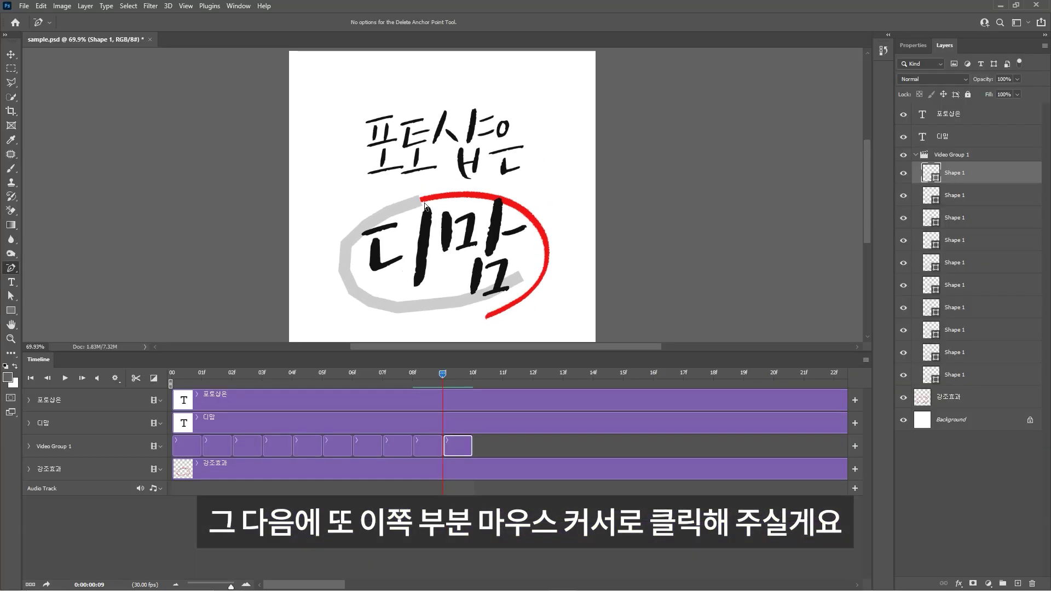
pyautogui.click(420, 203)
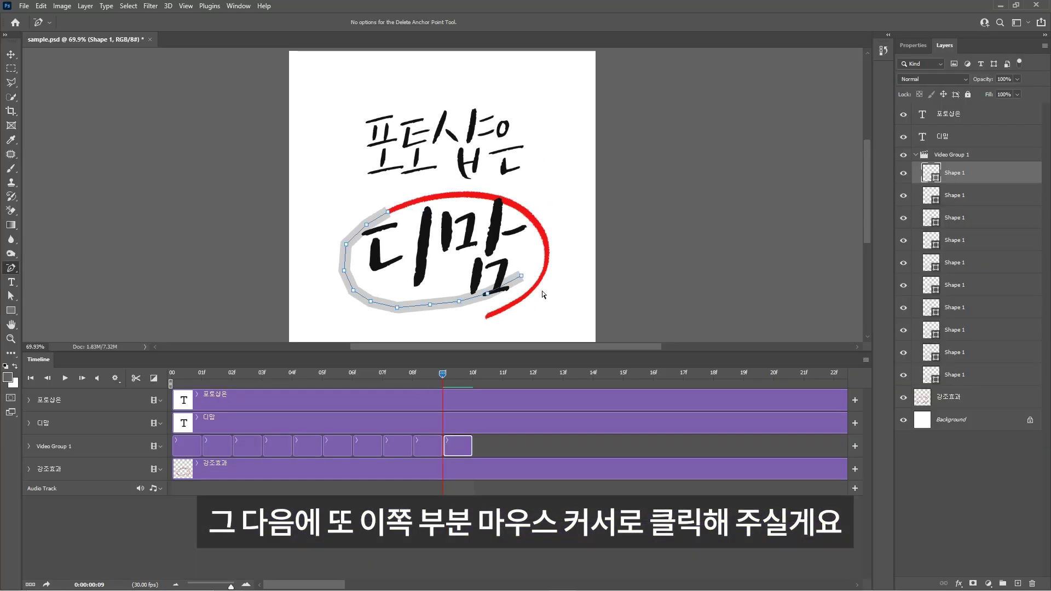
pyautogui.click(542, 310)
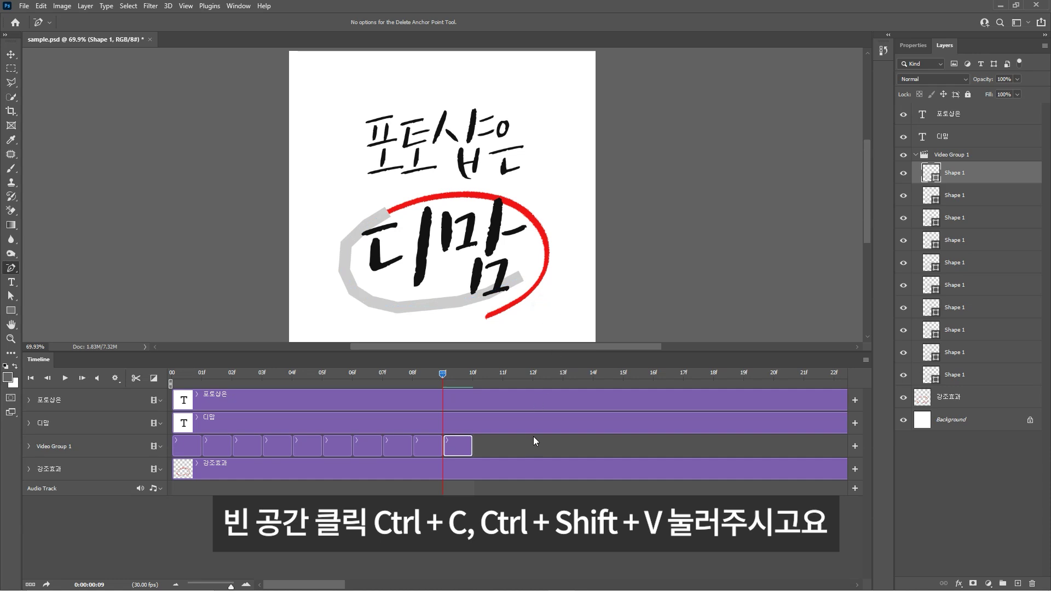
# - Duplicate the 09f clip in place and, at frame 10f, delete the copy's end anchor above the ㄷ of 디
pyautogui.hotkey('ctrl', 'shift', 'v')
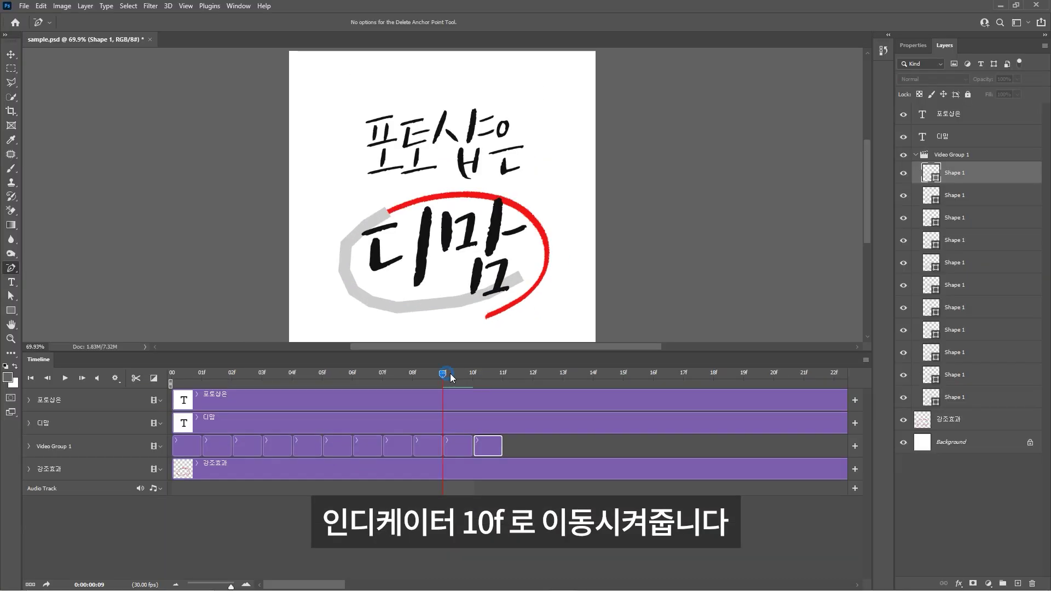
pyautogui.moveTo(450, 375); pyautogui.dragTo(472, 374)
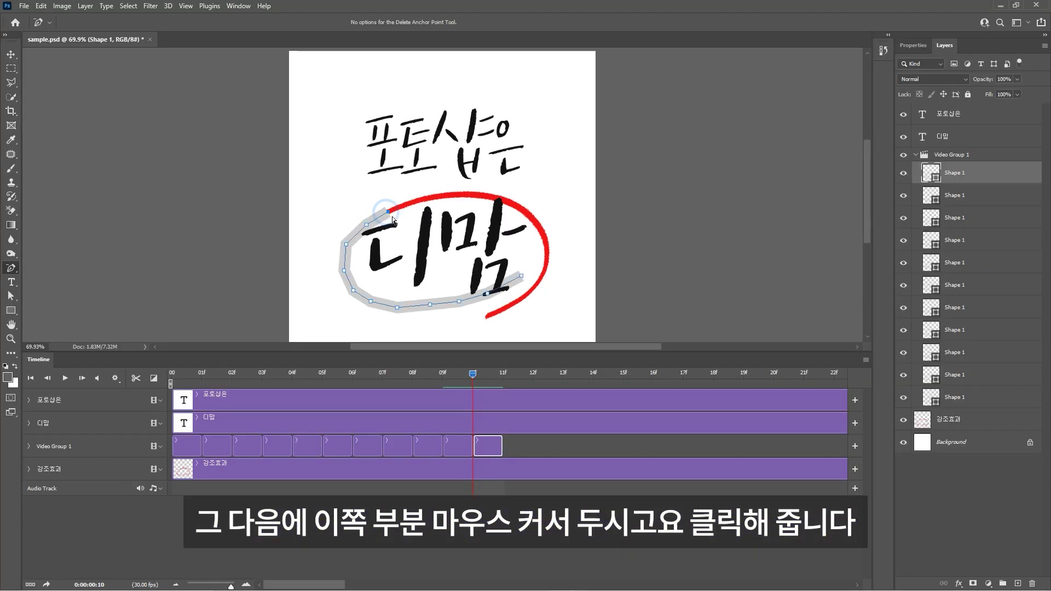
pyautogui.click(387, 212)
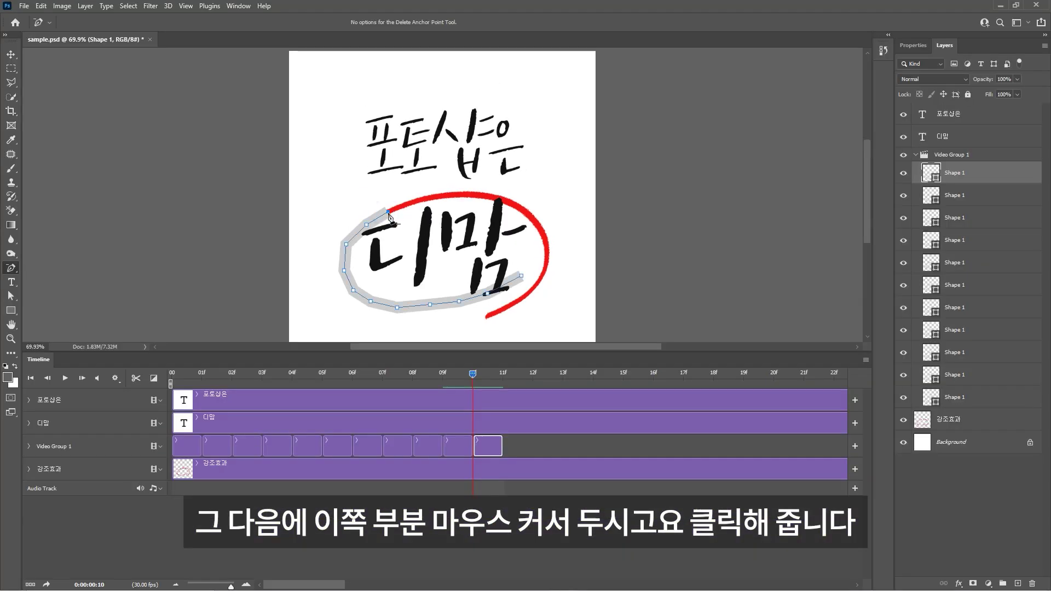
pyautogui.click(550, 316)
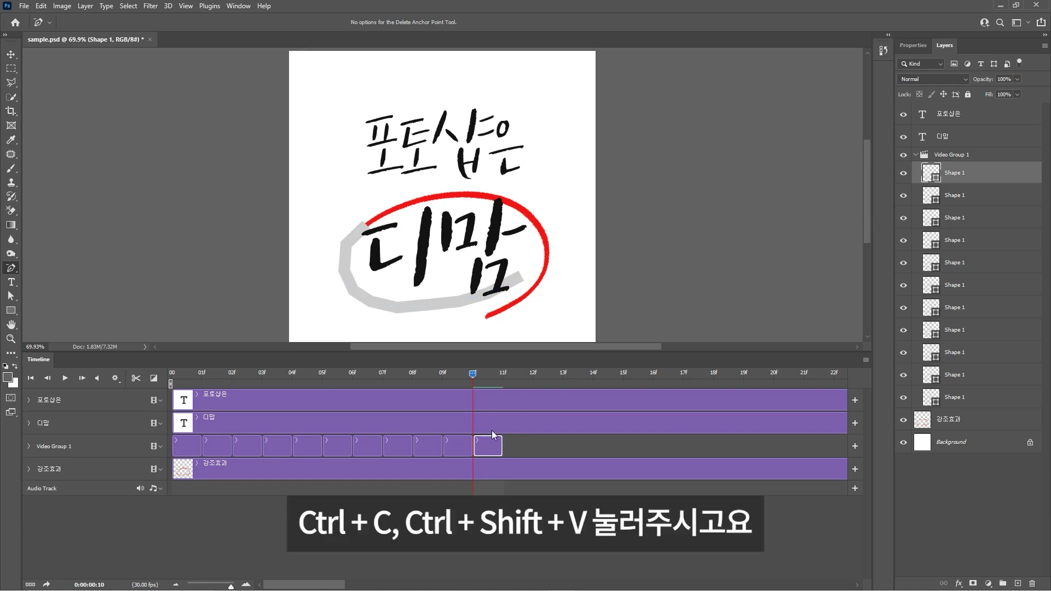
# - Duplicate the 10f clip in place and, at frame 11f, delete the copy's end anchor at the circle's upper left, beside the top of ㄷ
pyautogui.hotkey('ctrl', 'shift', 'v')
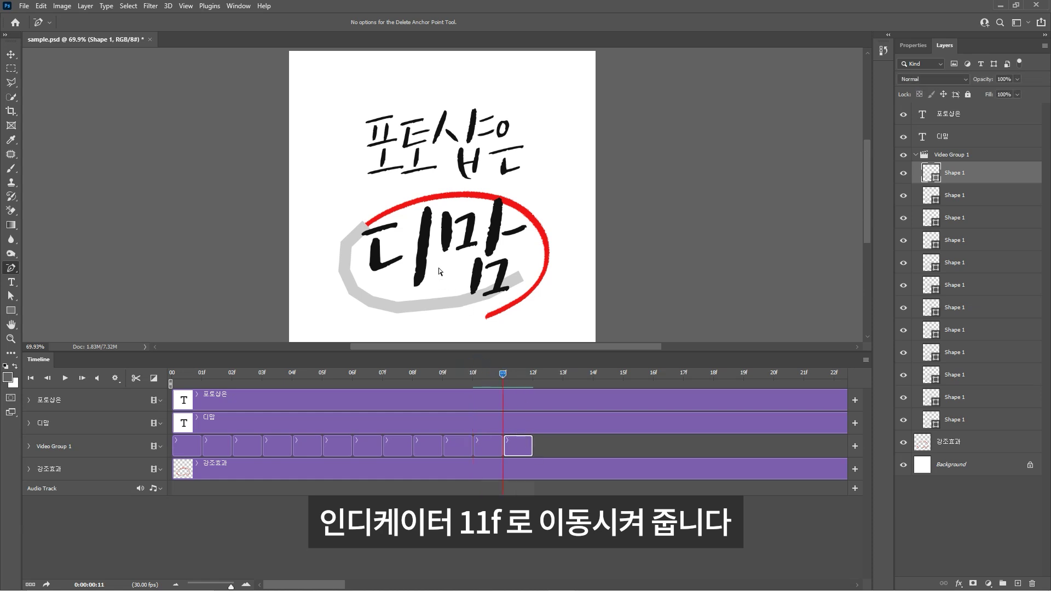
pyautogui.click(368, 228)
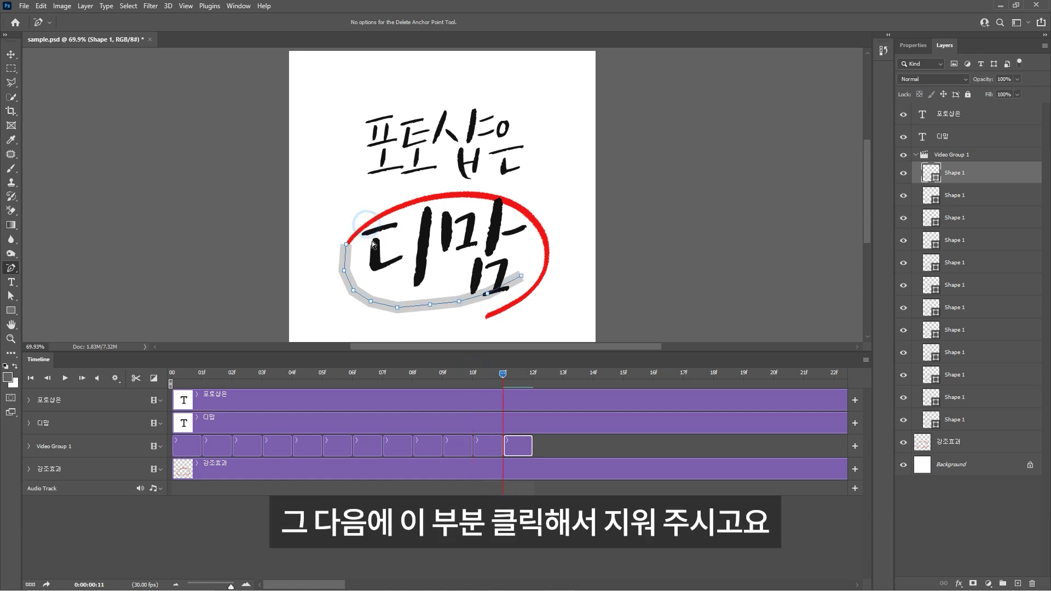
pyautogui.click(564, 315)
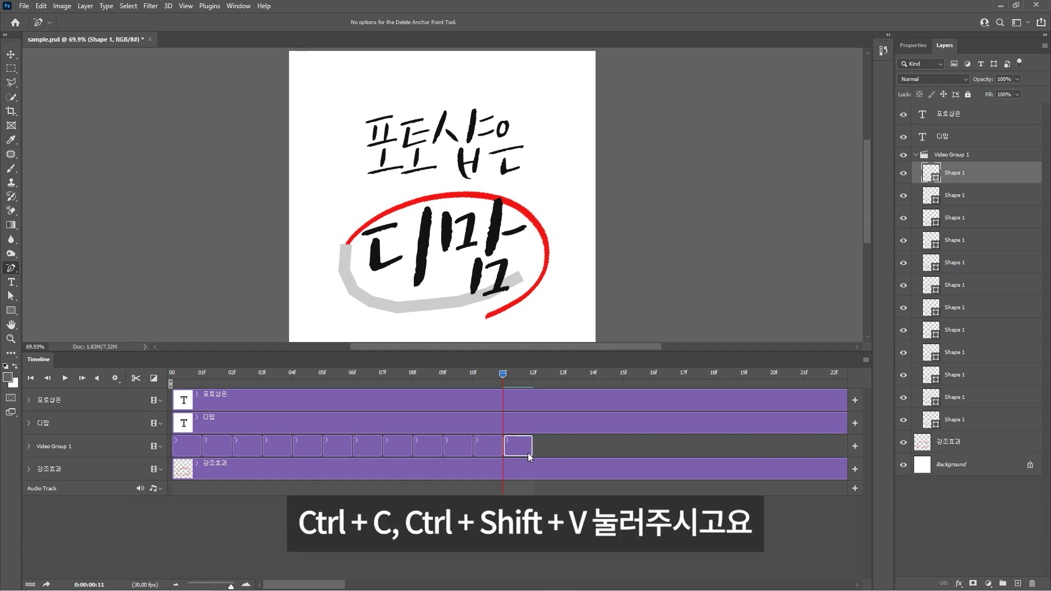
# - Duplicate the 11f clip in place and, at frame 12f, delete the copy's end anchor on the upper part of the circle's left edge
pyautogui.hotkey('ctrl', 'c')
pyautogui.hotkey('ctrl', 'shift', 'v')
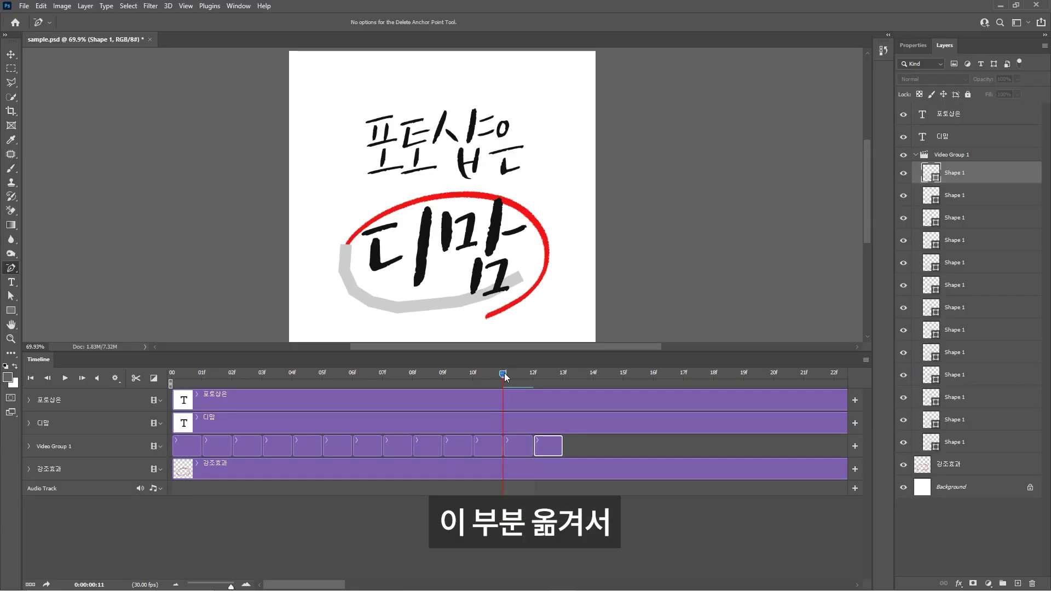
pyautogui.moveTo(500, 370); pyautogui.dragTo(530, 372)
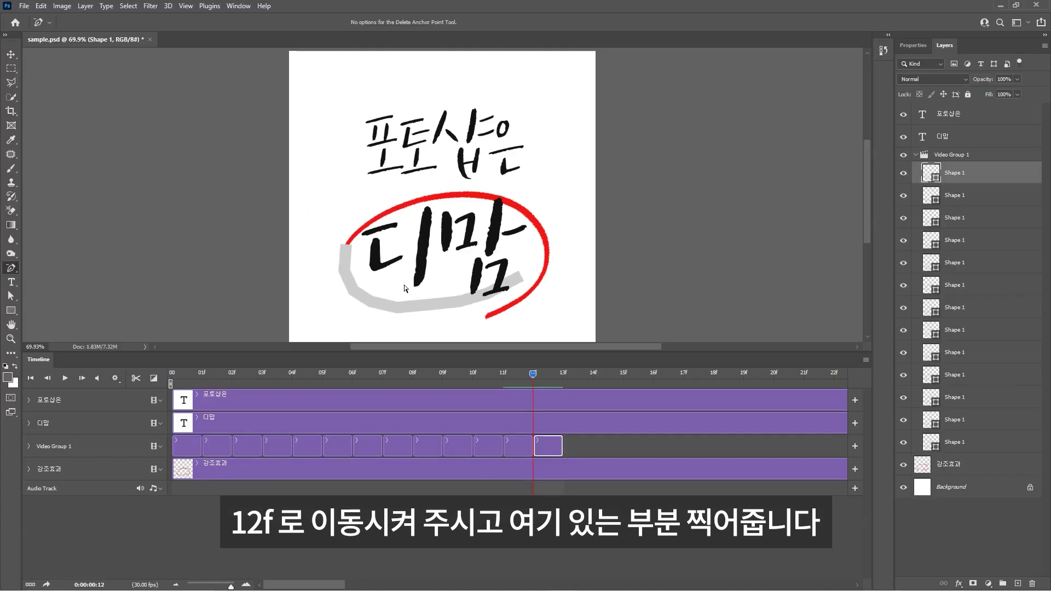
pyautogui.click(349, 247)
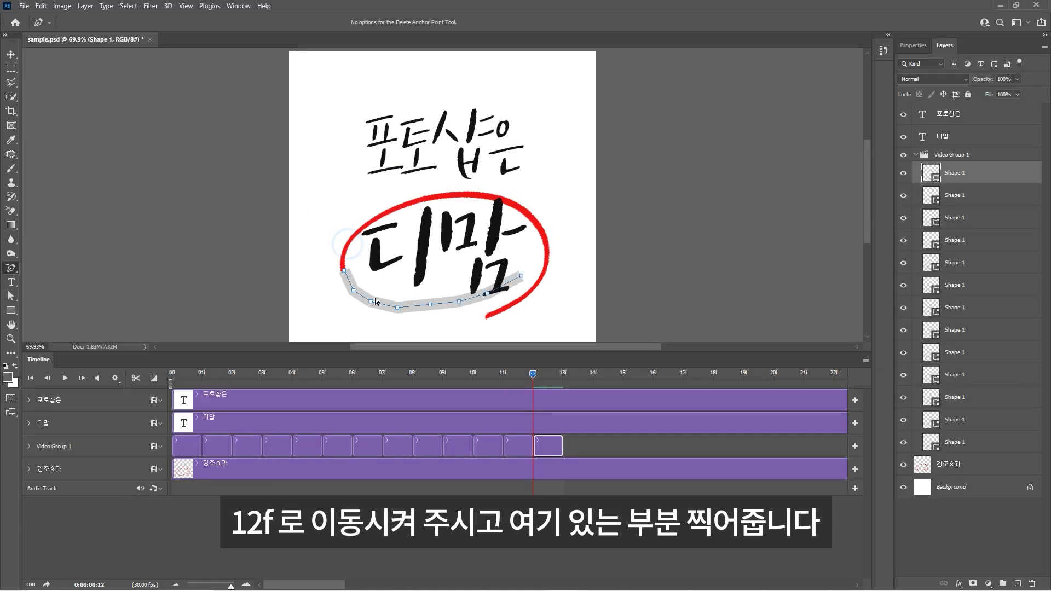
pyautogui.click(557, 307)
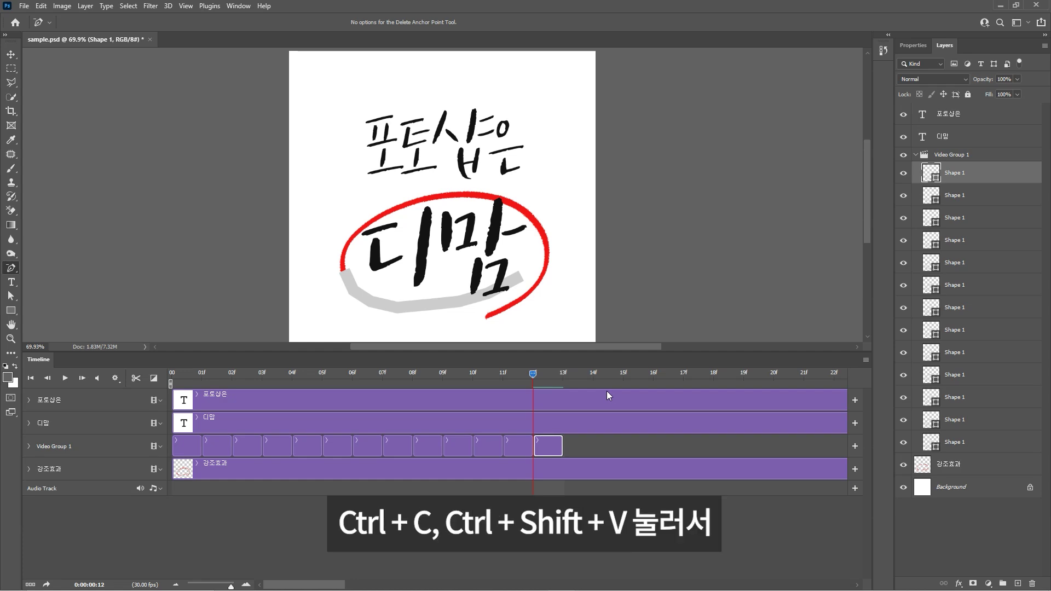
# - Duplicate the 12f clip in place and, at frame 13f, delete the copy's end anchor on the lower part of the circle's left edge
pyautogui.hotkey('ctrl', 'shift', 'v')
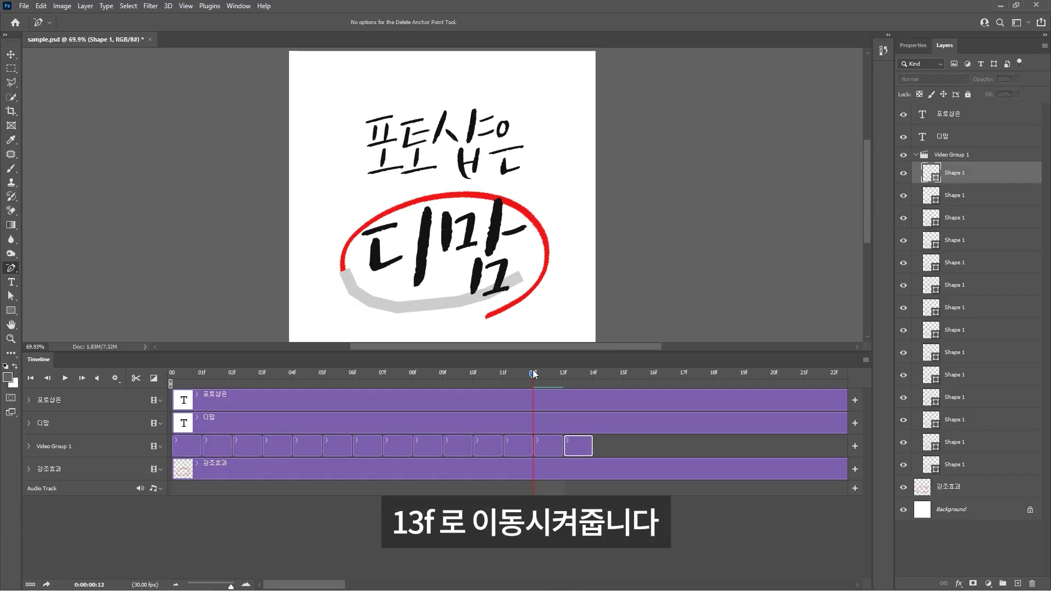
pyautogui.moveTo(525, 357); pyautogui.dragTo(560, 362)
pyautogui.click(346, 272)
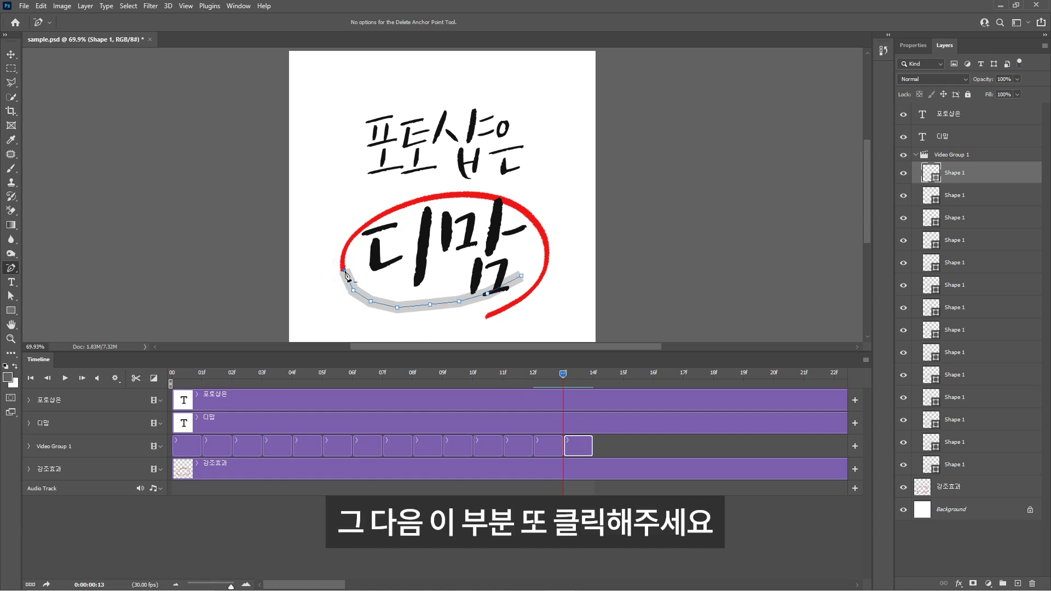
pyautogui.click(346, 271)
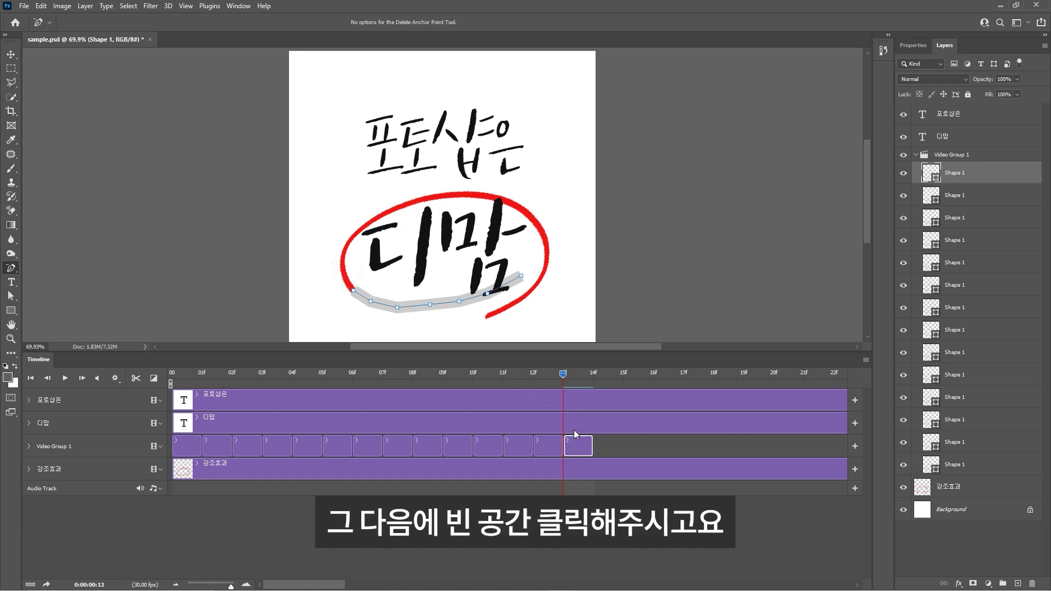
pyautogui.click(560, 324)
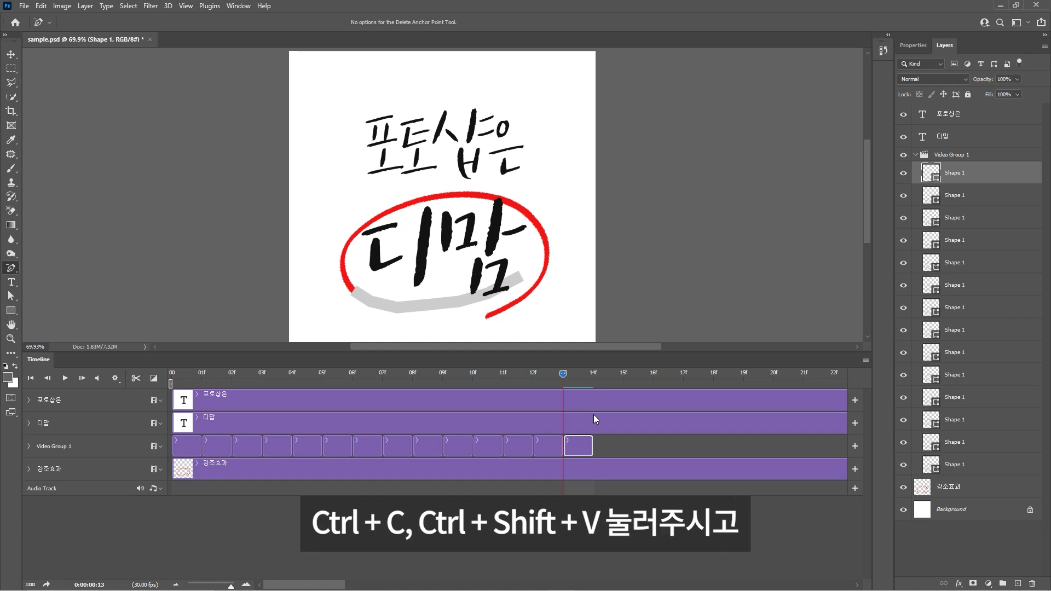
# - Duplicate the 13f clip in place and, at frame 14f, delete the copy's end anchor at the circle's lower left curve
pyautogui.hotkey('ctrl', 'c')
pyautogui.hotkey('ctrl', 'shift', 'v')
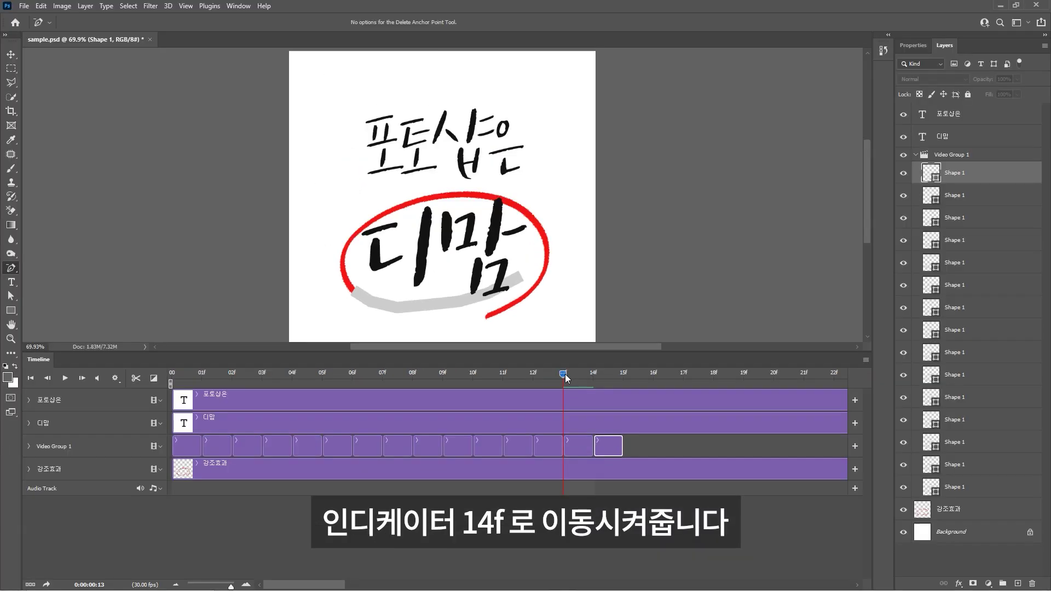
pyautogui.moveTo(566, 373); pyautogui.dragTo(601, 375)
pyautogui.click(353, 291)
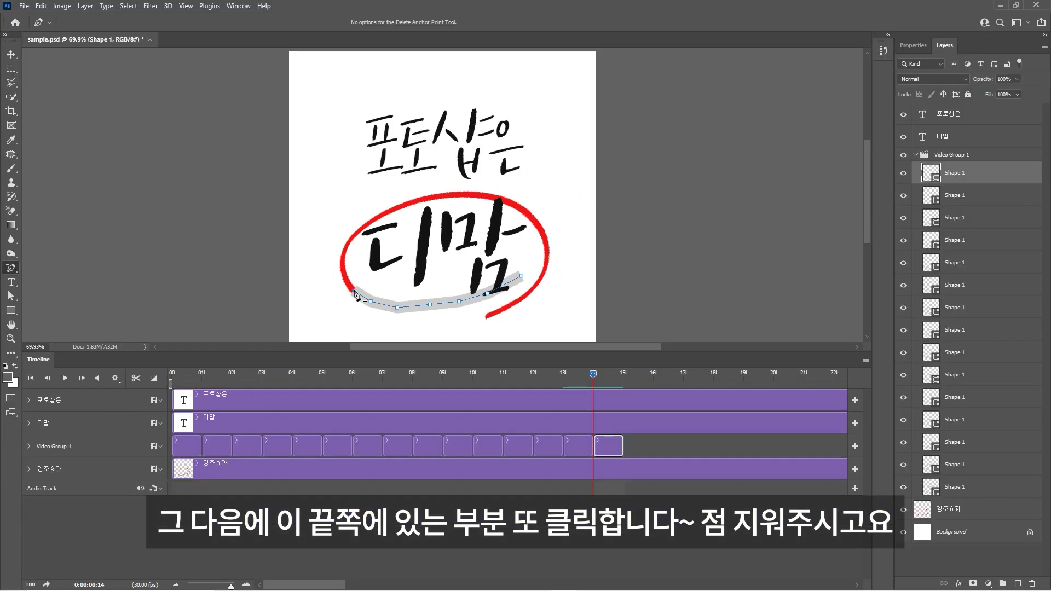
pyautogui.click(353, 292)
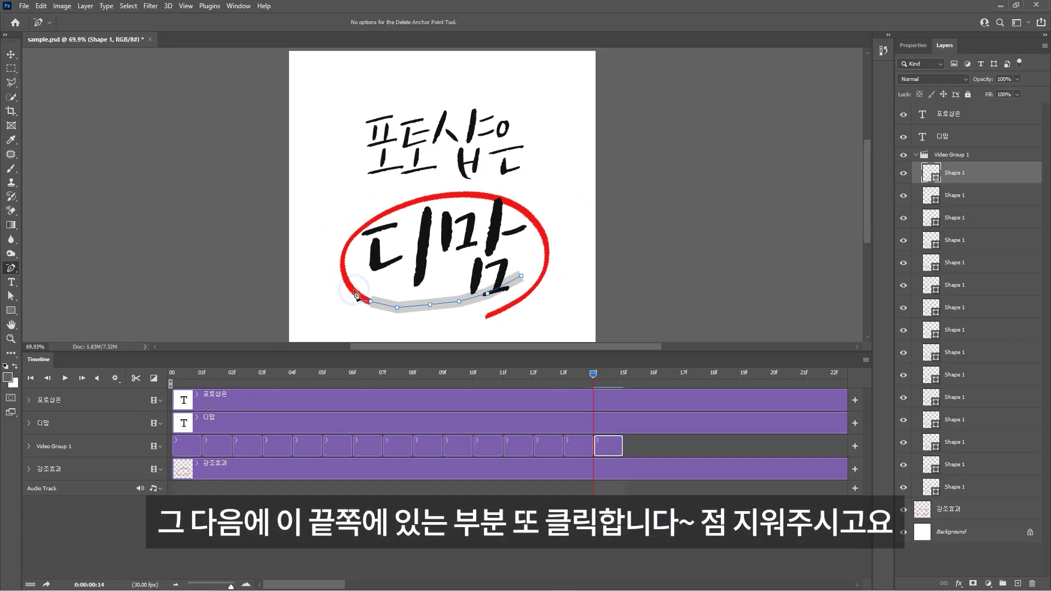
pyautogui.click(559, 310)
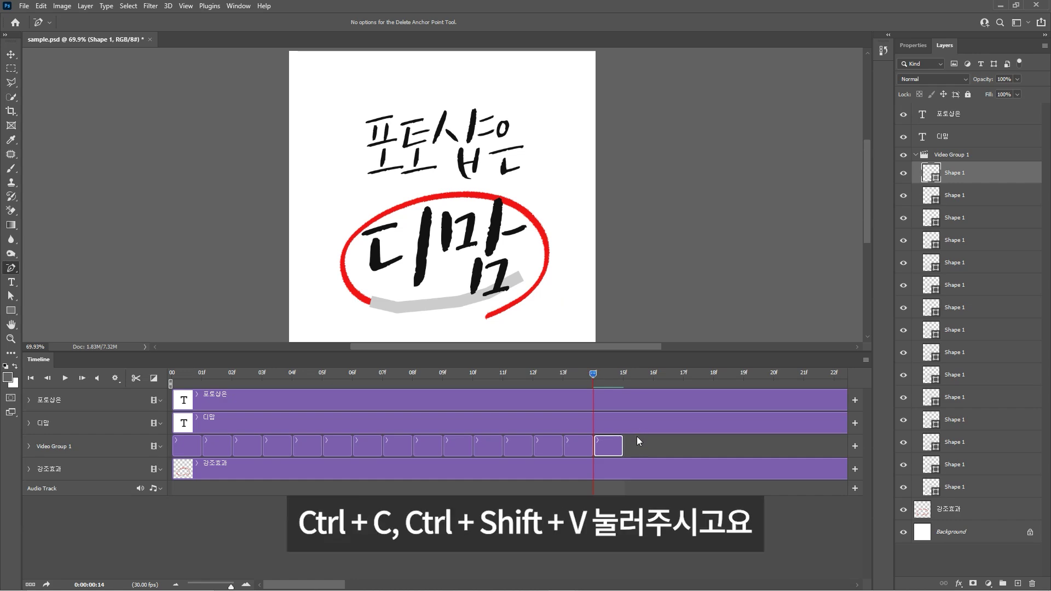
# - Duplicate the 14f clip in place and, at frame 15f, delete the copy's end anchor at the circle's bottom left, below the ㄷ of 디
pyautogui.hotkey('ctrl', 'c')
pyautogui.hotkey('ctrl', 'shift', 'v')
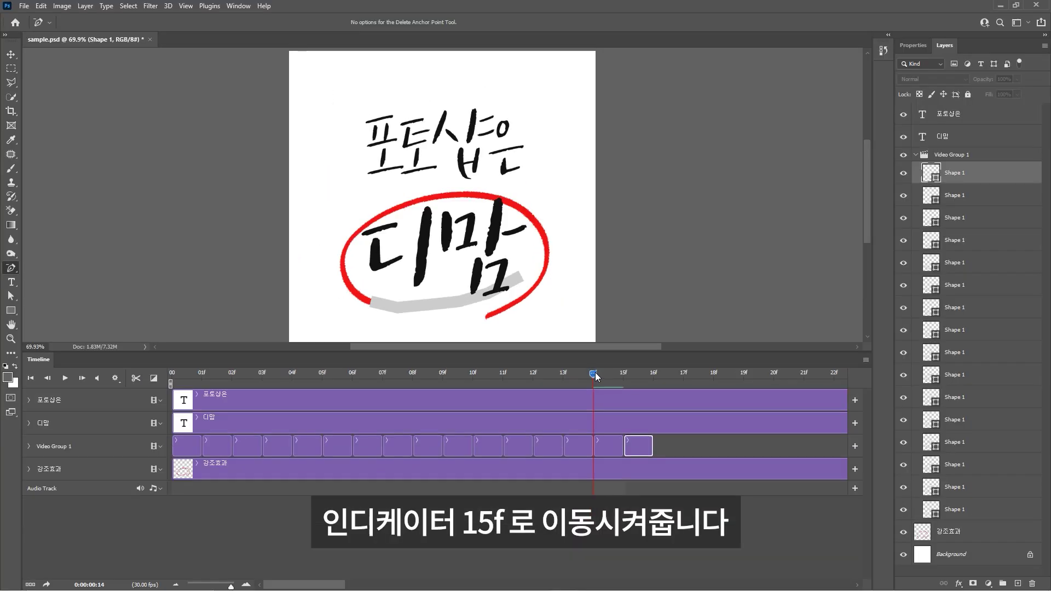
pyautogui.moveTo(596, 372); pyautogui.dragTo(621, 373)
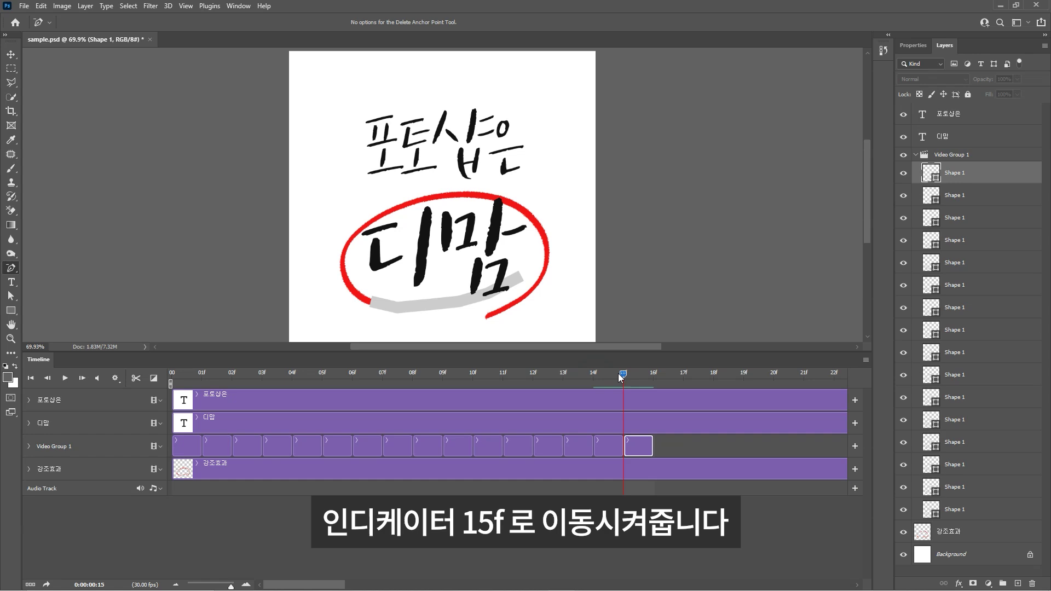
pyautogui.click(373, 305)
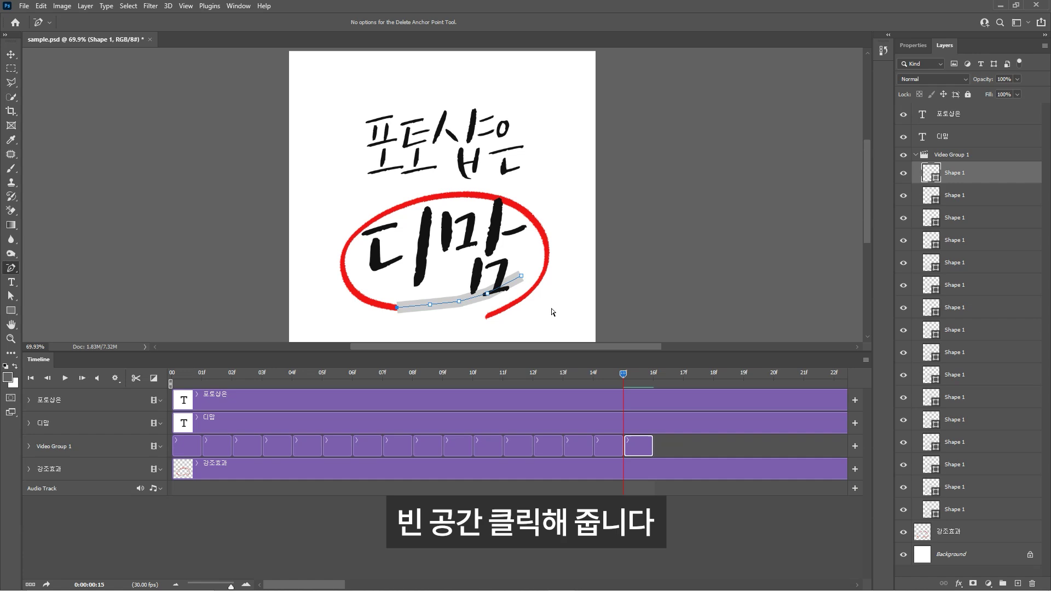
pyautogui.click(587, 305)
# - Duplicate the 15f clip in place and, at frame 16f, delete the copy's end anchor on the circle's bottom edge below 디
pyautogui.hotkey('ctrl', 'c')
pyautogui.hotkey('ctrl', 'shift', 'v')
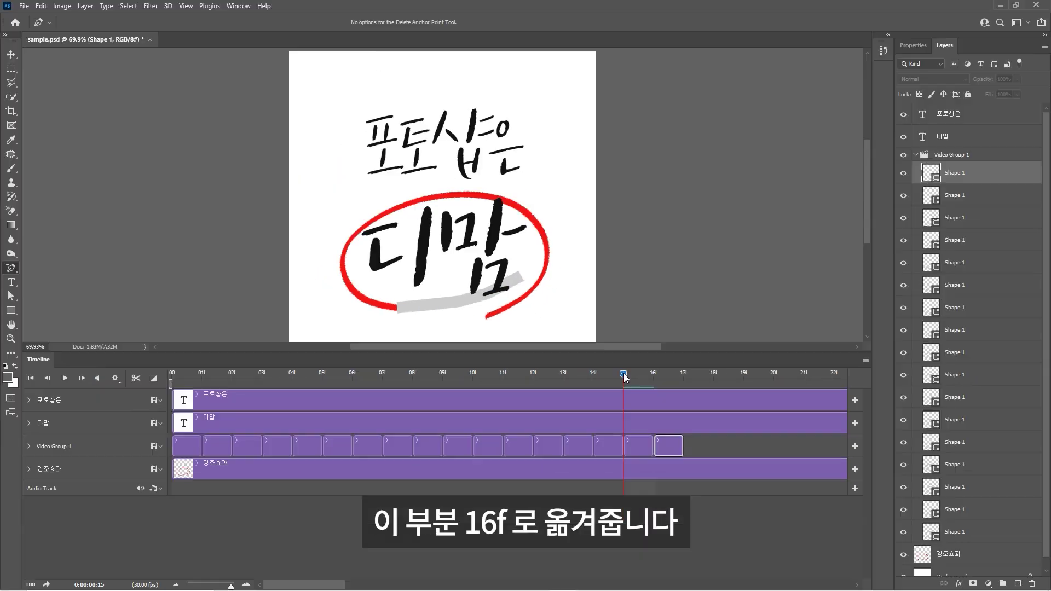
pyautogui.moveTo(623, 374); pyautogui.dragTo(644, 377)
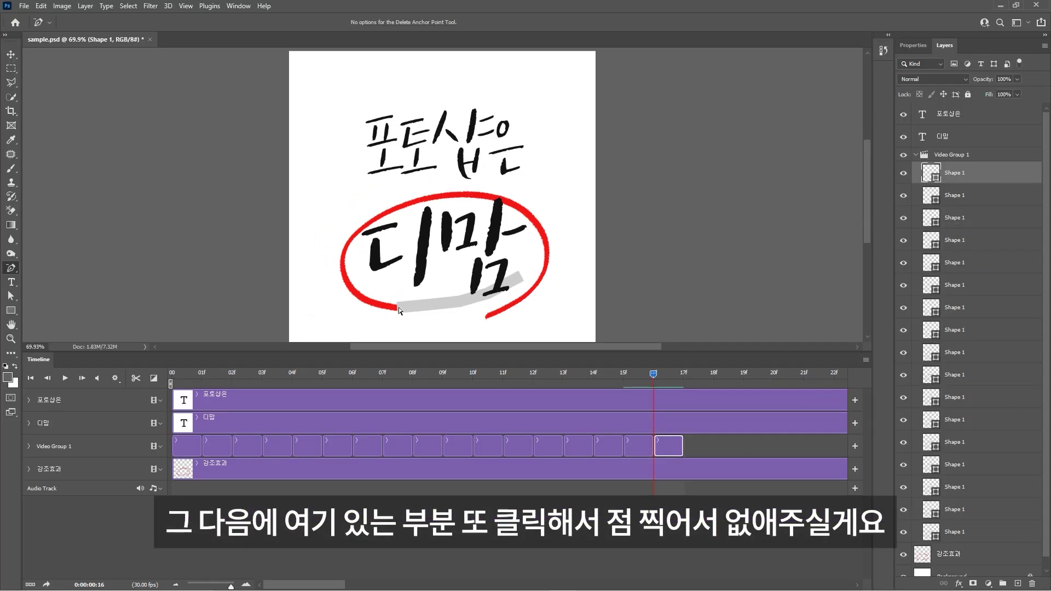
pyautogui.click(399, 310)
pyautogui.click(398, 309)
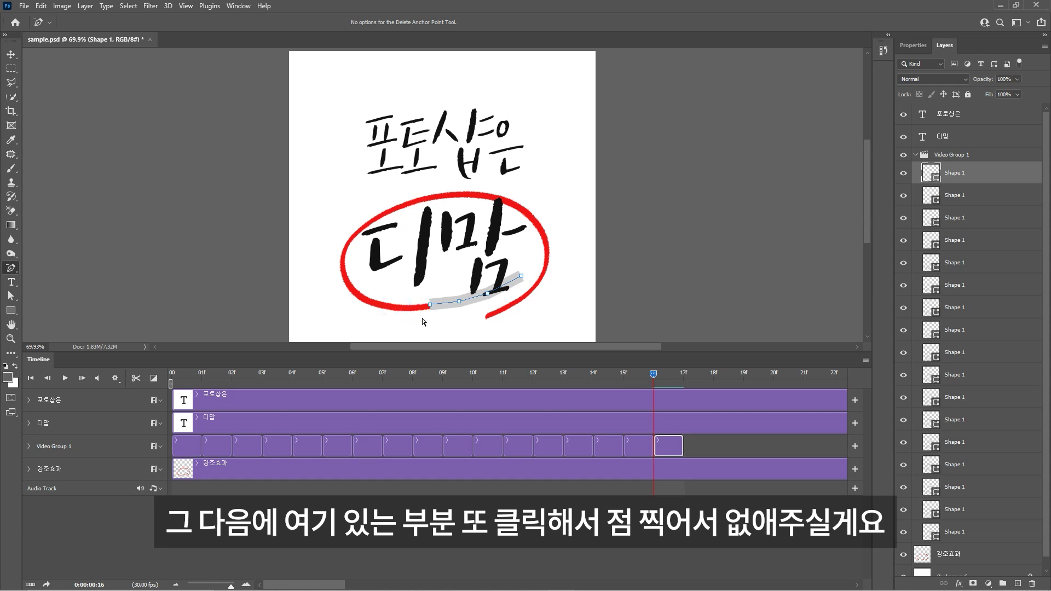
pyautogui.click(564, 316)
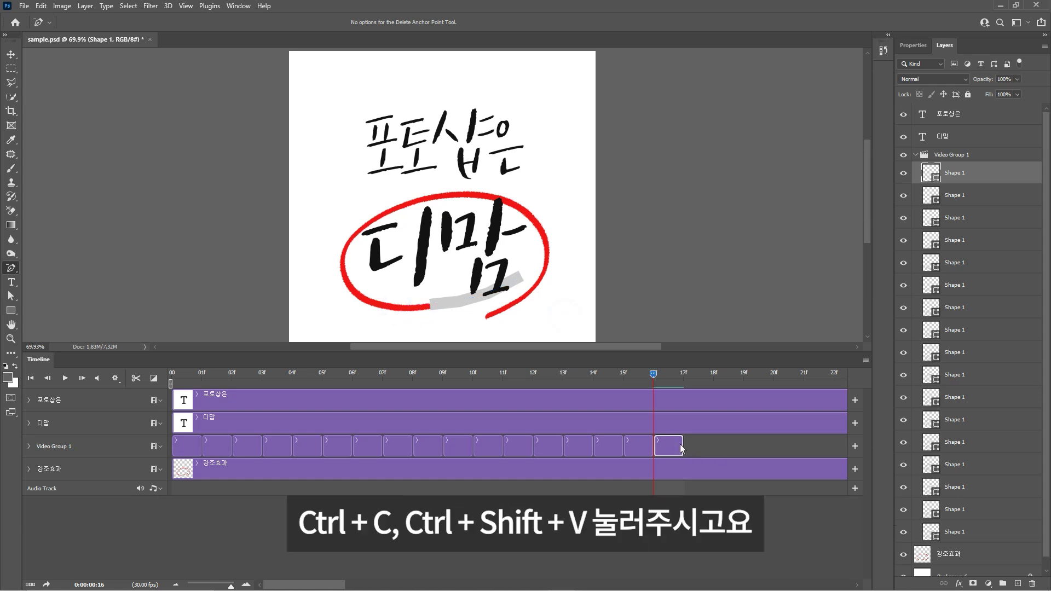
# - Duplicate the 16f clip in place and, at frame 17f, delete the copy's end anchor on the circle's bottom edge between 디 and 맘
pyautogui.hotkey('ctrl', 'c')
pyautogui.hotkey('ctrl', 'shift', 'v')
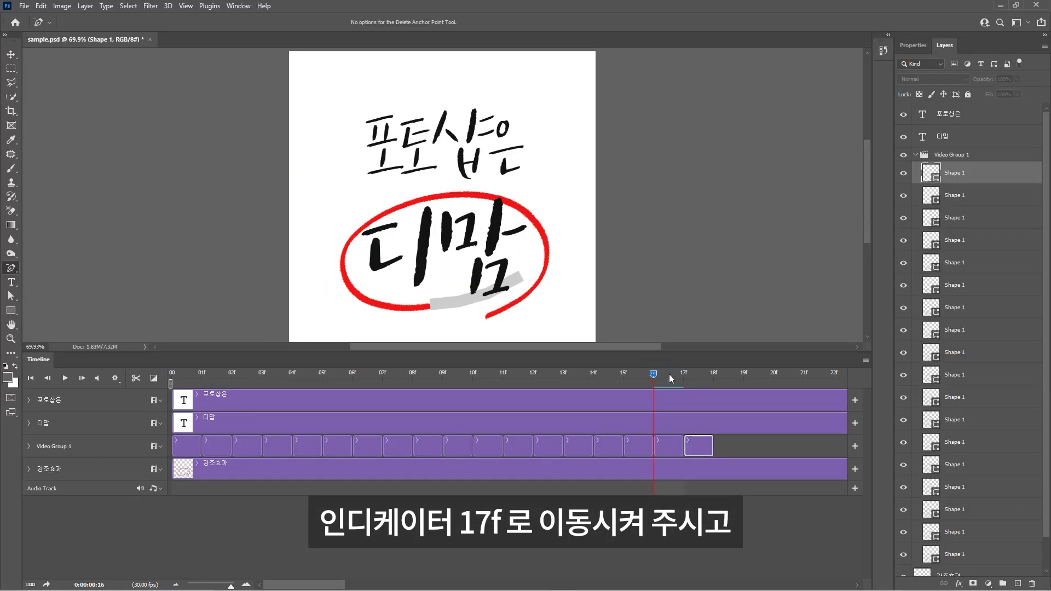
pyautogui.moveTo(669, 373); pyautogui.dragTo(674, 376)
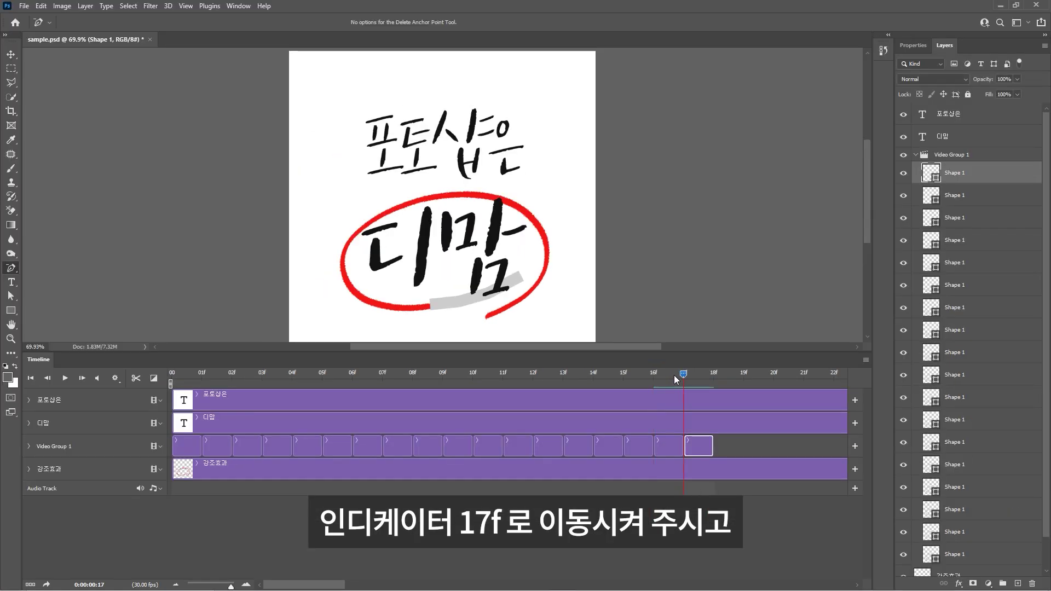
pyautogui.click(433, 305)
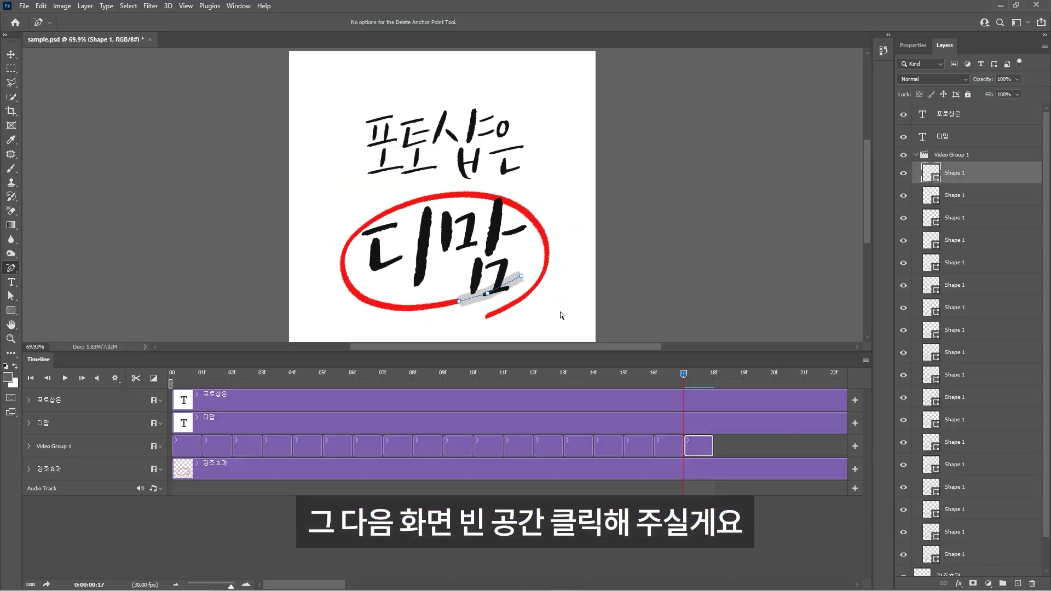
pyautogui.click(561, 316)
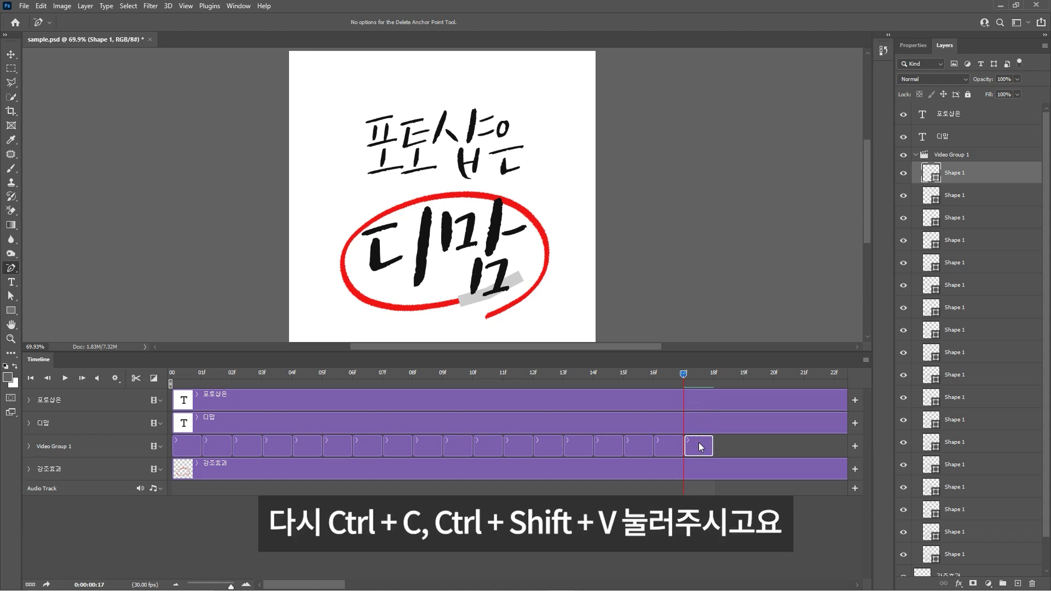
# - Duplicate the 17f clip in place and, at frame 18f, delete the copy's end anchor on the circle's bottom edge, just before the final ㅁ of 맘
pyautogui.hotkey('ctrl', 'c')
pyautogui.hotkey('ctrl', 'shift', 'v')
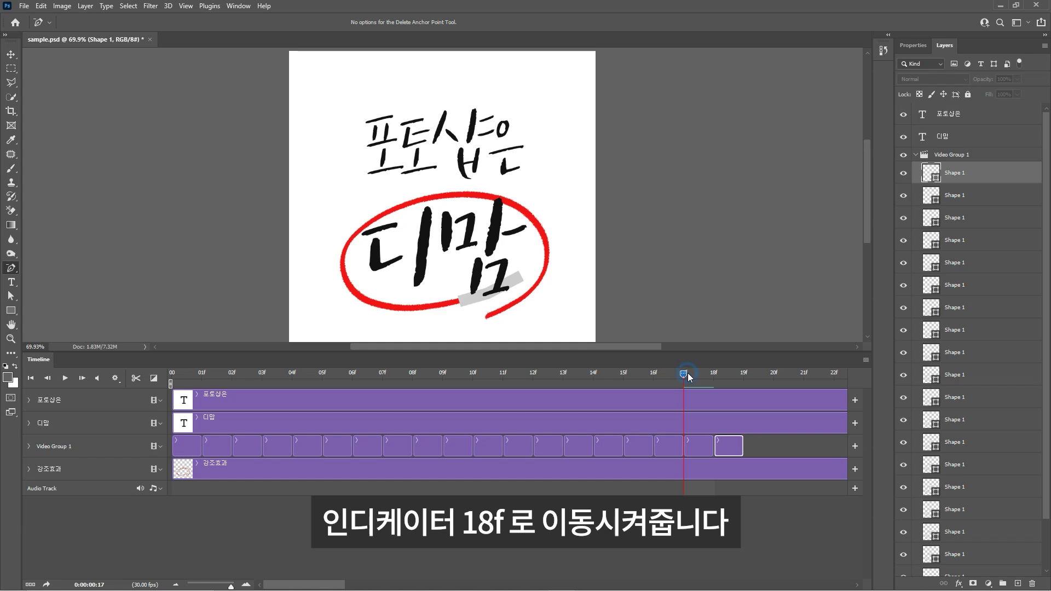
pyautogui.moveTo(686, 372); pyautogui.dragTo(713, 372)
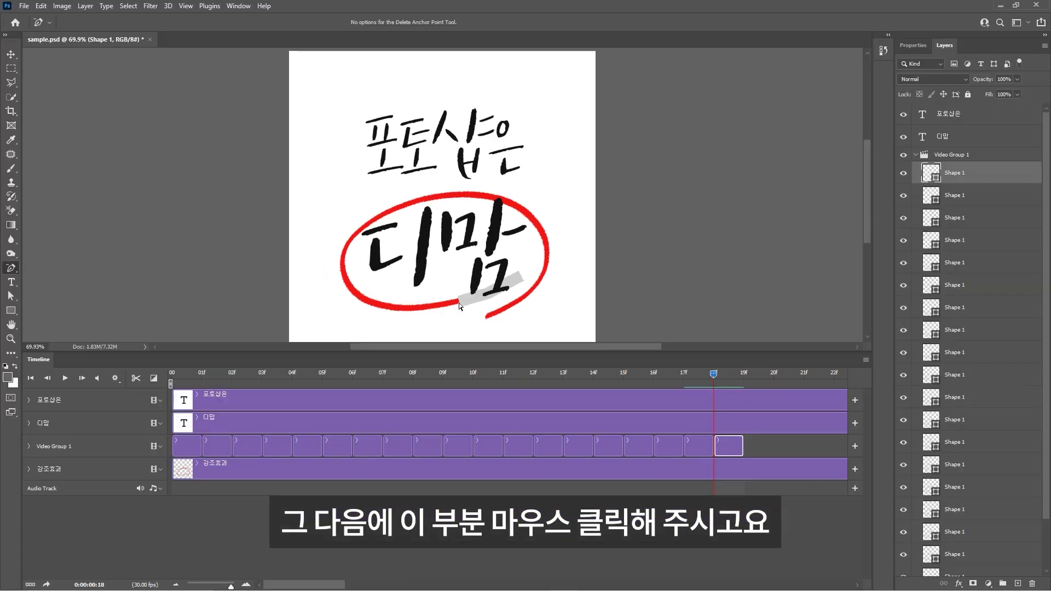
pyautogui.click(457, 301)
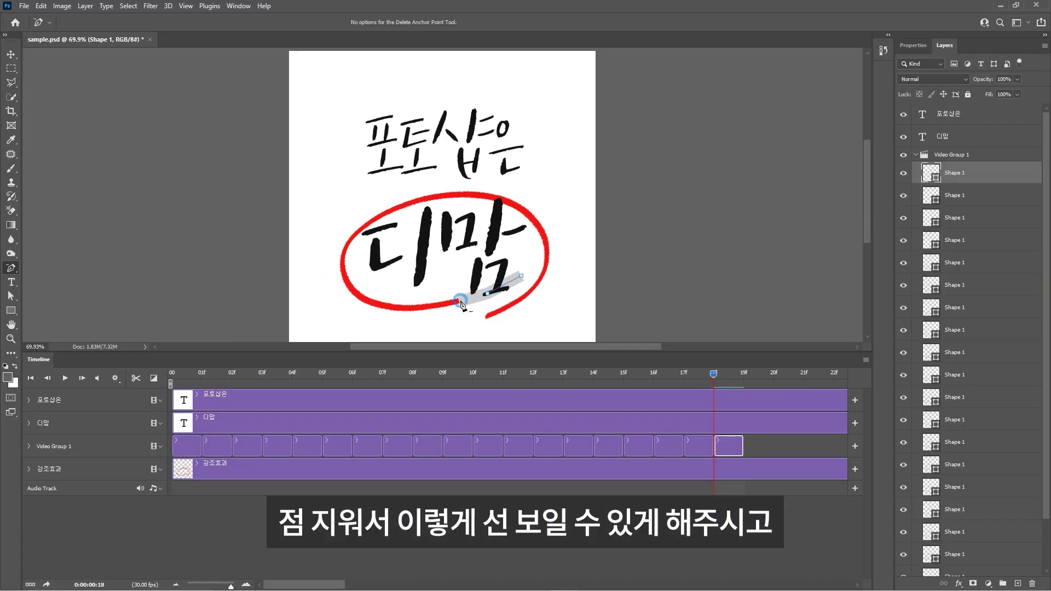
pyautogui.click(459, 301)
pyautogui.click(559, 311)
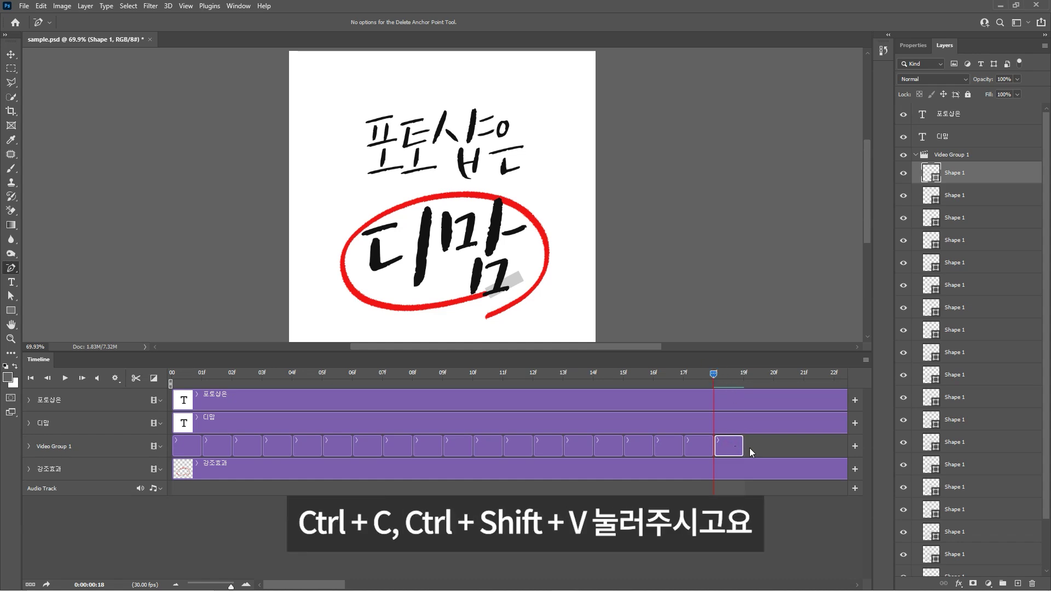
# - Duplicate the 18f clip in place and, at frame 19f, delete the copy's end anchor below 맘 so no covering stroke is left
pyautogui.hotkey('ctrl', 'c')
pyautogui.hotkey('ctrl', 'shift', 'v')
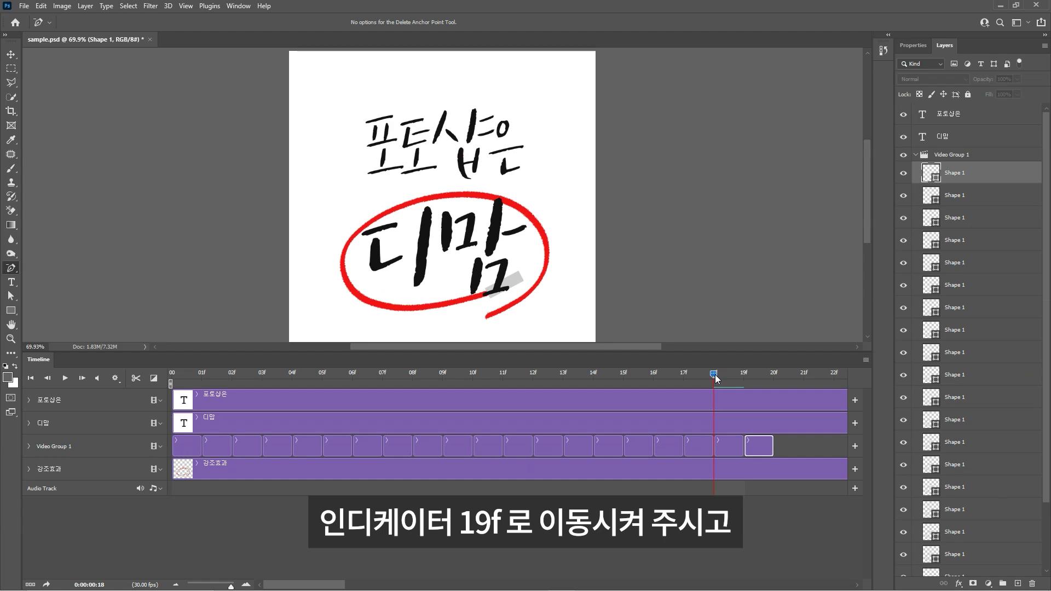
pyautogui.moveTo(715, 375); pyautogui.dragTo(744, 376)
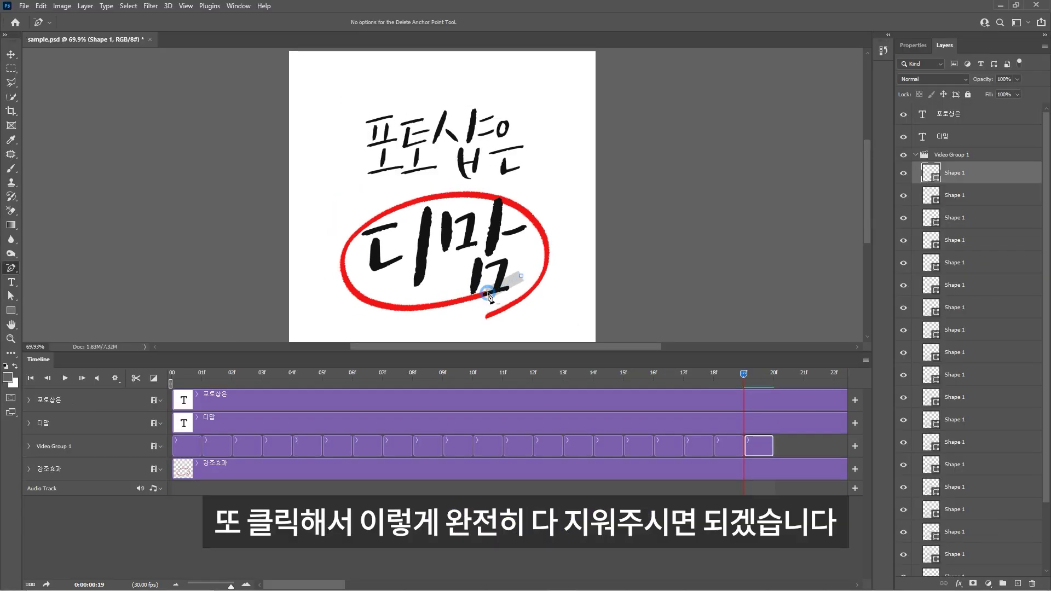
pyautogui.click(489, 295)
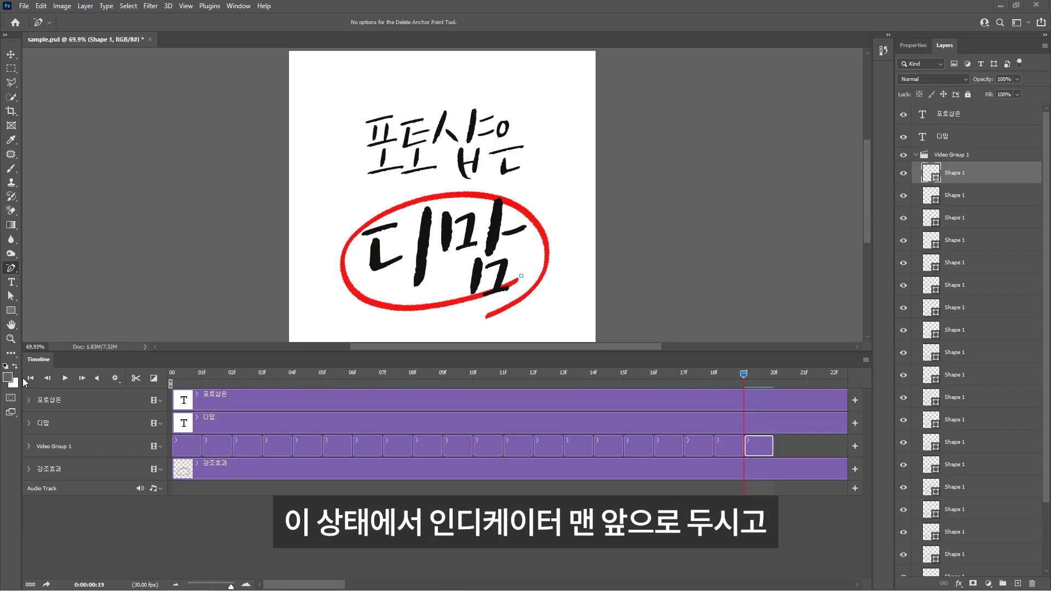
# - Return the playhead to the first frame and scrub to 16f to check how the covering strokes shrink around the circle
pyautogui.click(28, 378)
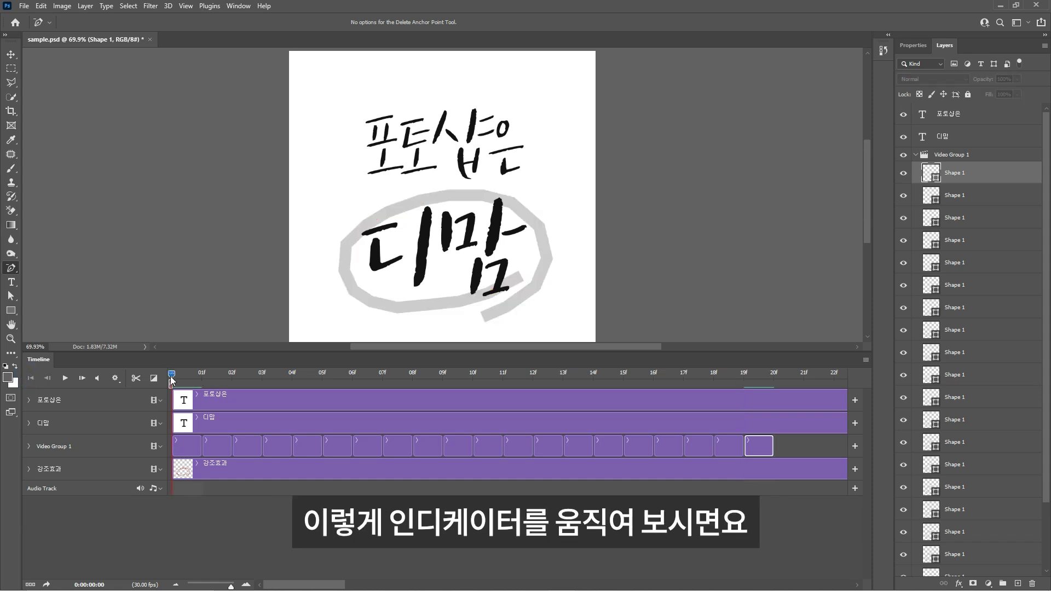
pyautogui.moveTo(174, 376); pyautogui.dragTo(322, 394)
pyautogui.hotkey('ctrl', '1')
pyautogui.click(485, 294)
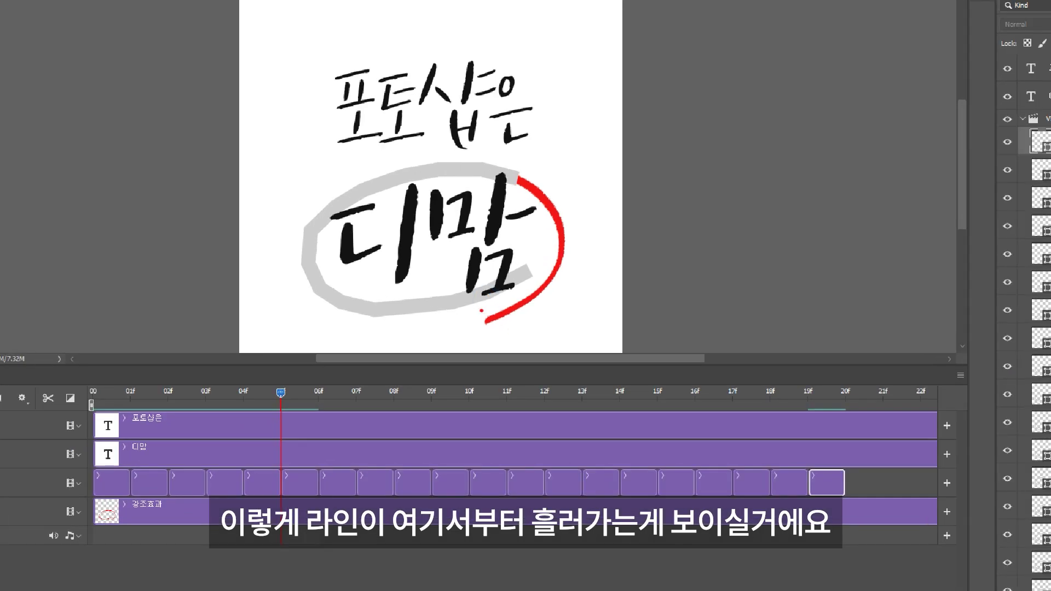
pyautogui.moveTo(482, 308)
pyautogui.mouseDown()
pyautogui.moveTo(502, 326)
pyautogui.moveTo(572, 280)
pyautogui.moveTo(582, 219)
pyautogui.moveTo(545, 185)
pyautogui.mouseUp()
pyautogui.press('Escape')
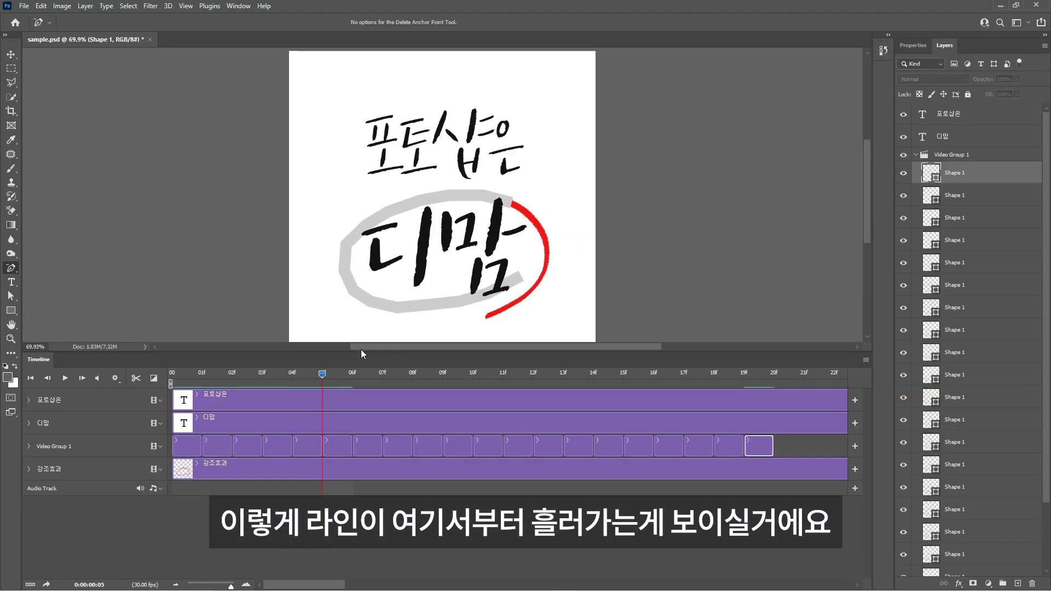
pyautogui.moveTo(284, 391)
pyautogui.mouseDown()
pyautogui.moveTo(444, 382)
pyautogui.moveTo(684, 406)
pyautogui.moveTo(655, 410)
pyautogui.mouseUp()
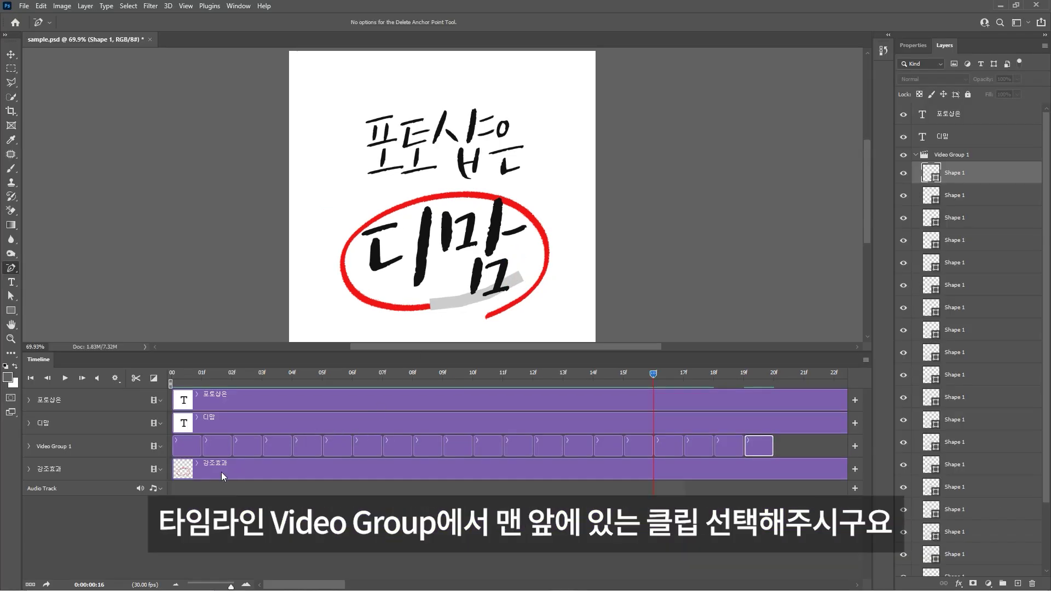
# - Select all the Shape 1 clips in Video Group 1, from first to last, and reverse their stacking order
pyautogui.click(182, 446)
pyautogui.click(188, 447)
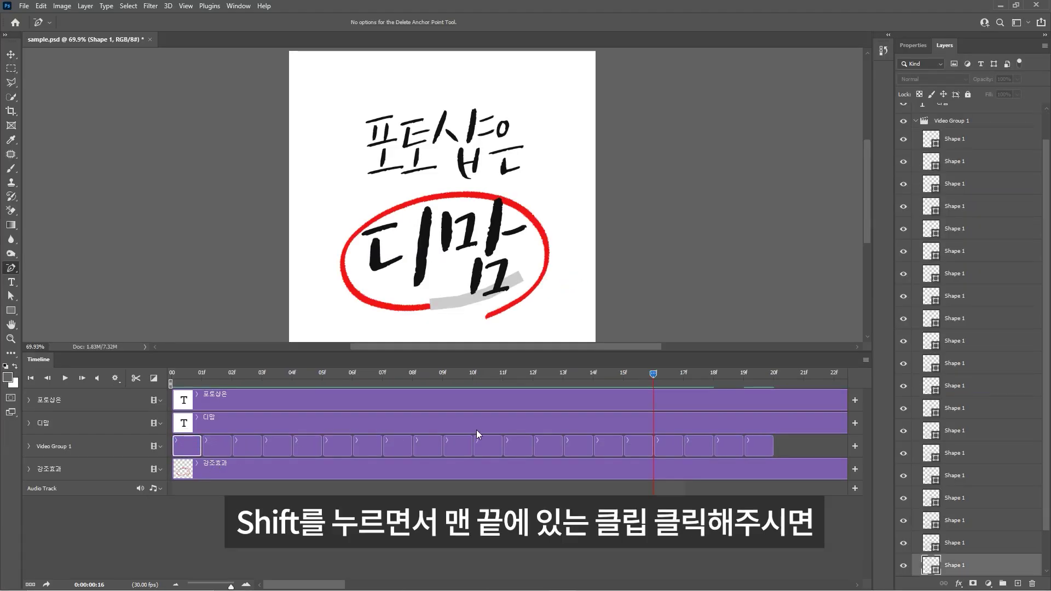
pyautogui.keyDown('shift'); pyautogui.click(747, 442); pyautogui.keyUp('shift')
pyautogui.keyDown('shift'); pyautogui.click(763, 445); pyautogui.keyUp('shift')
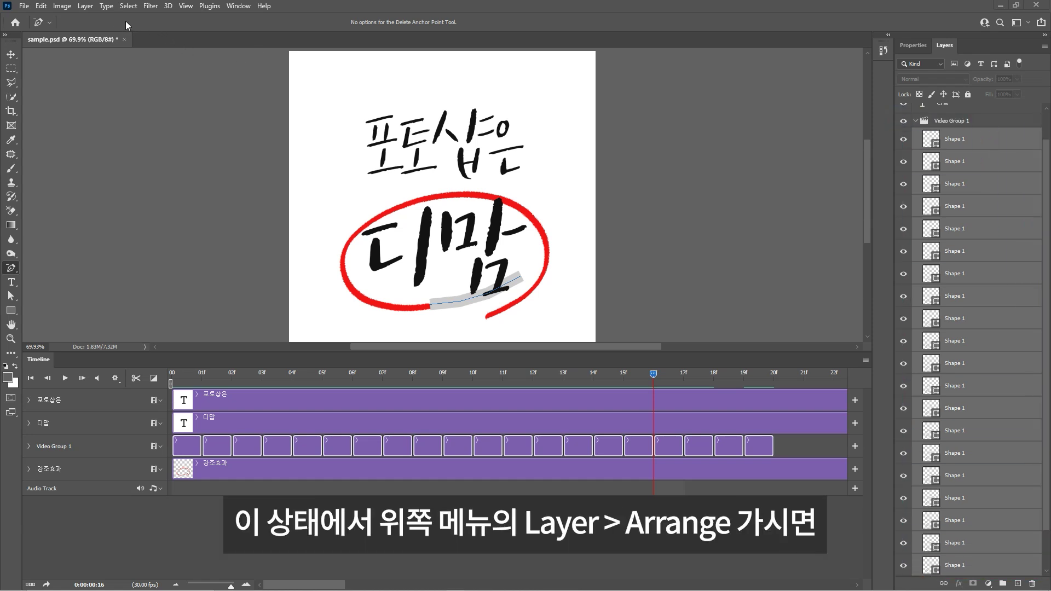
pyautogui.click(86, 6)
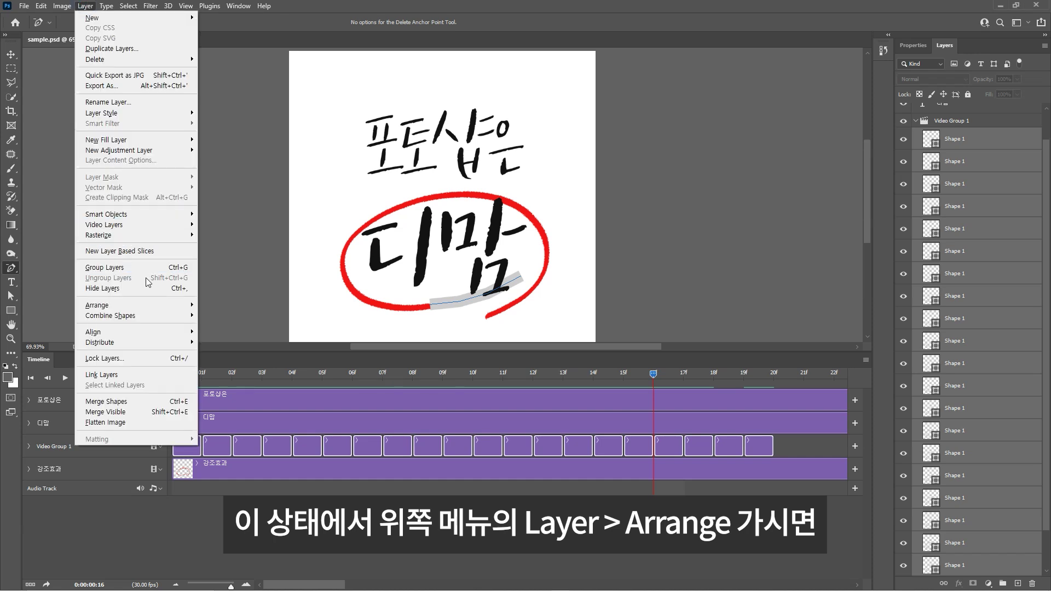
pyautogui.moveTo(141, 305)
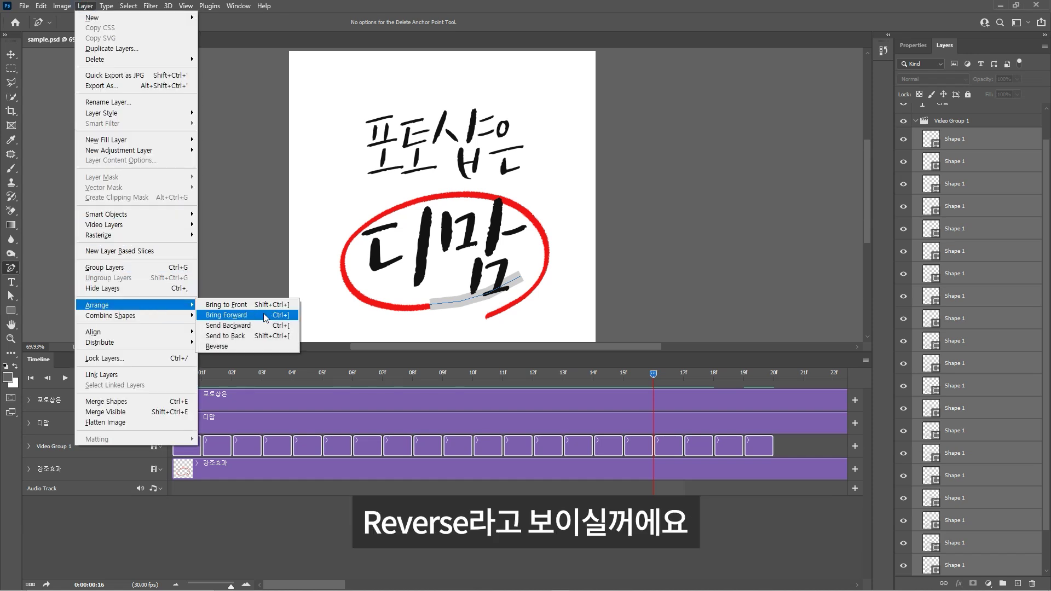
pyautogui.click(244, 346)
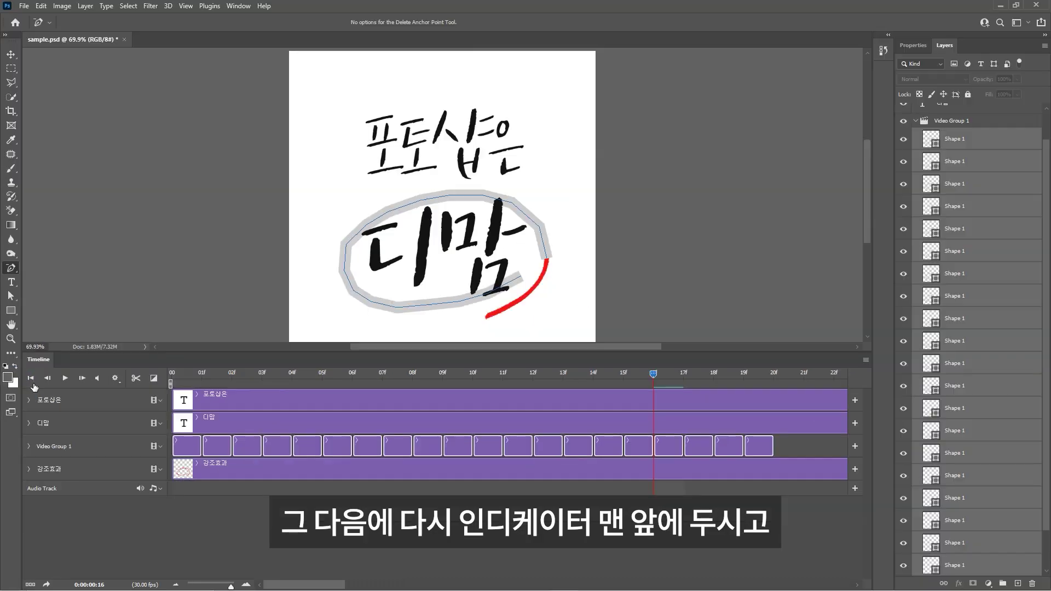
# - Scrub the timeline from the first frame to 19f to check the reversed order of the covering shapes
pyautogui.click(39, 375)
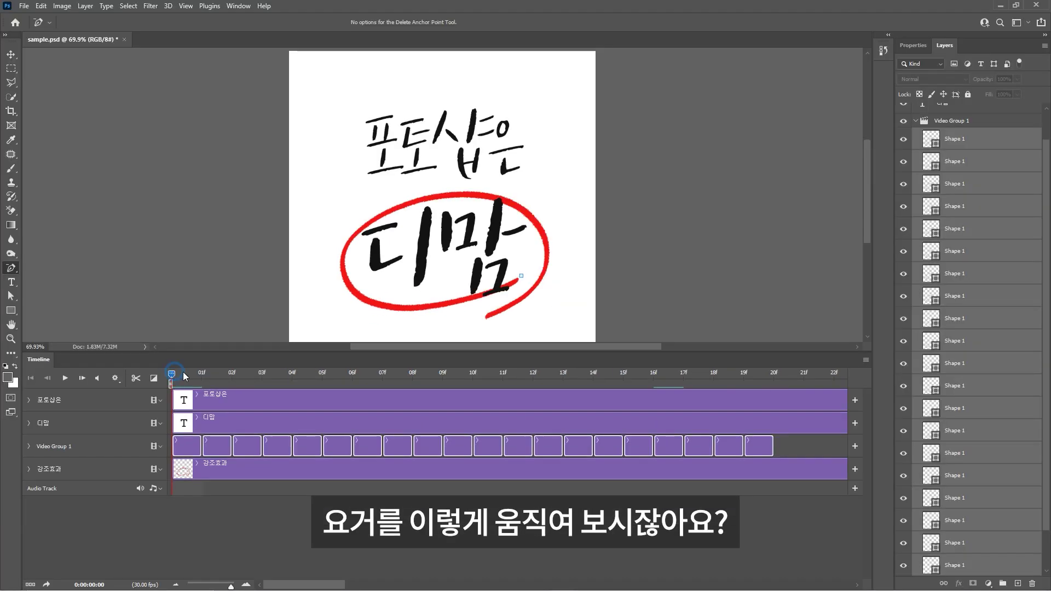
pyautogui.moveTo(171, 376); pyautogui.dragTo(321, 384)
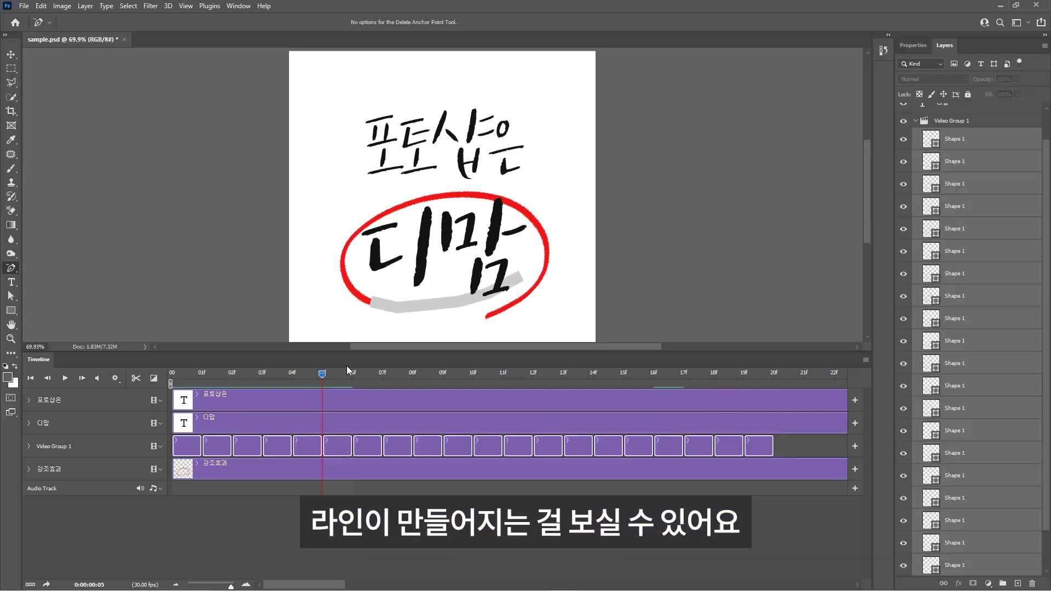
pyautogui.moveTo(269, 400); pyautogui.dragTo(310, 405)
pyautogui.moveTo(355, 373); pyautogui.dragTo(744, 399)
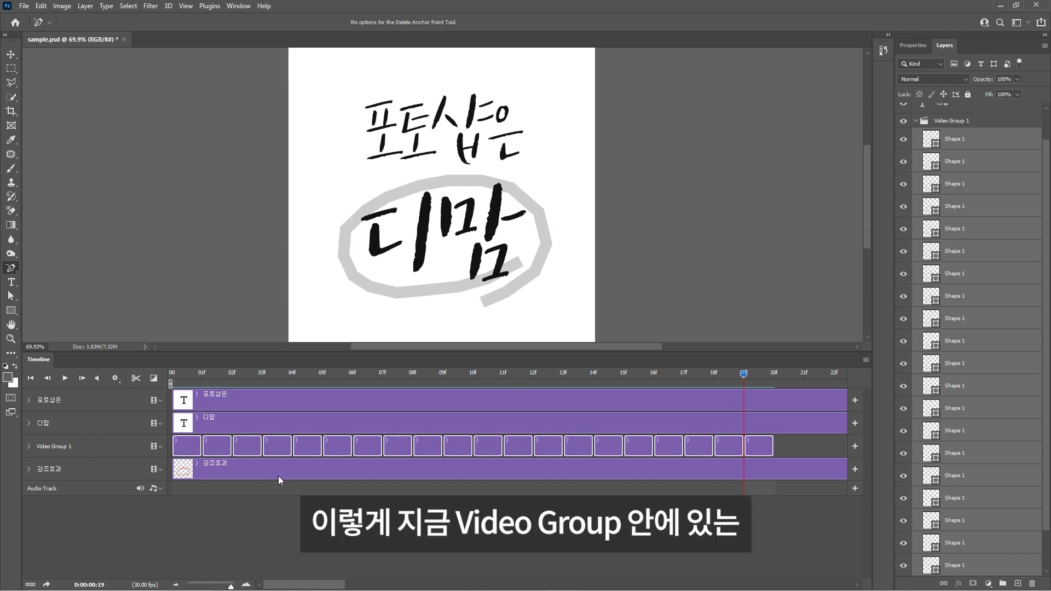
pyautogui.hotkey('ctrl', '2')
pyautogui.moveTo(162, 426); pyautogui.dragTo(774, 465)
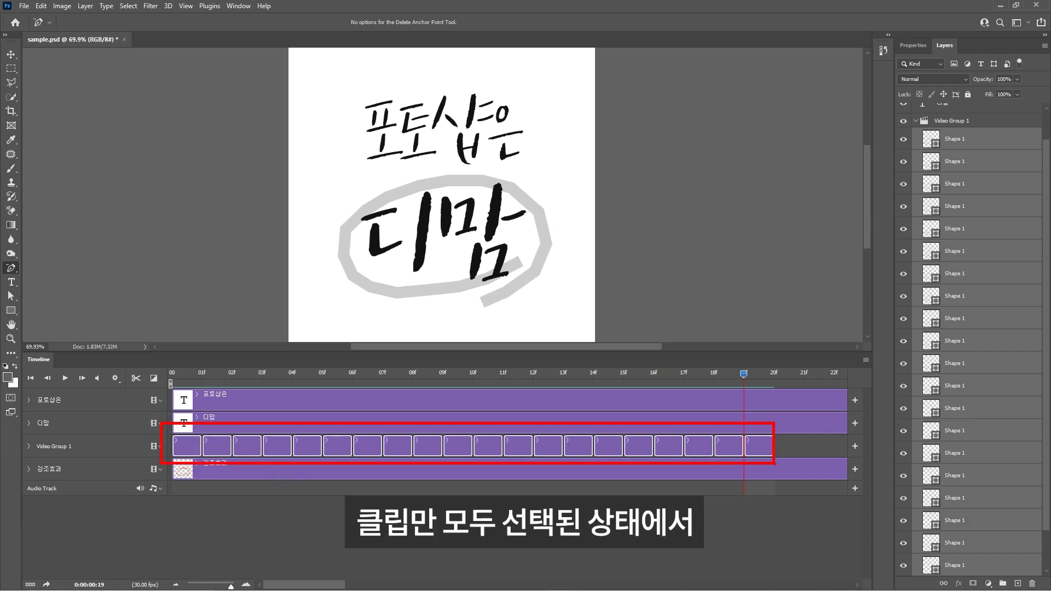
pyautogui.press('Escape')
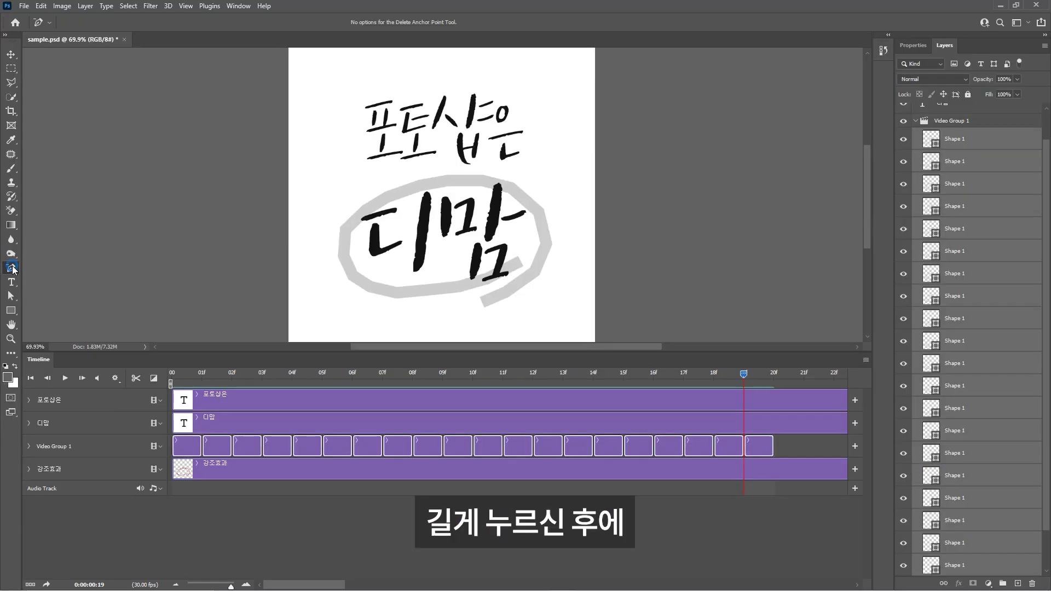
# - Switch to the Pen tool and set the stroke colour of all selected Video Group 1 shapes to white, ffffff
pyautogui.click(13, 270)
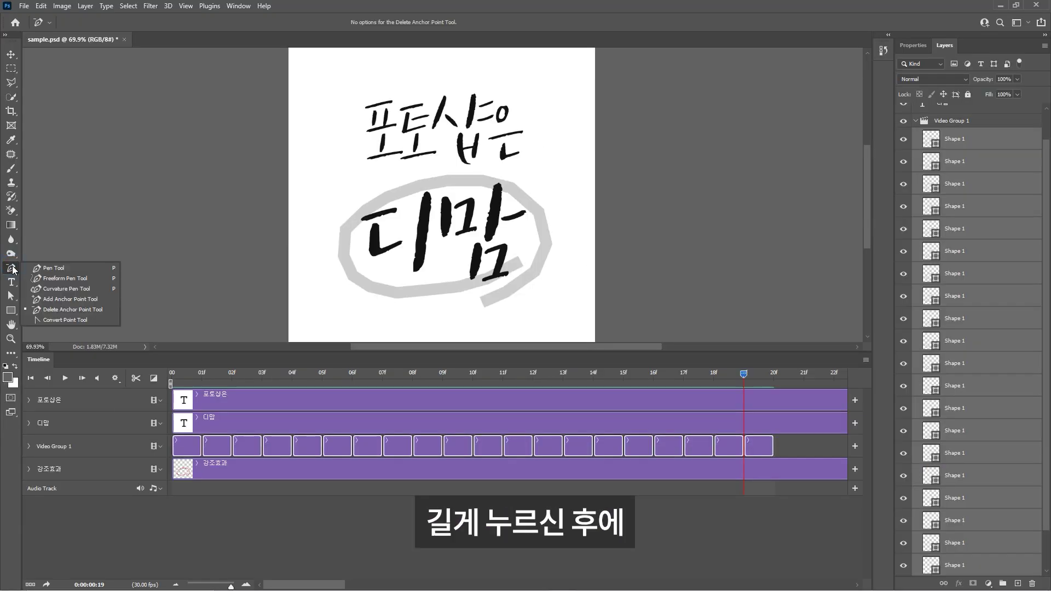
pyautogui.click(51, 268)
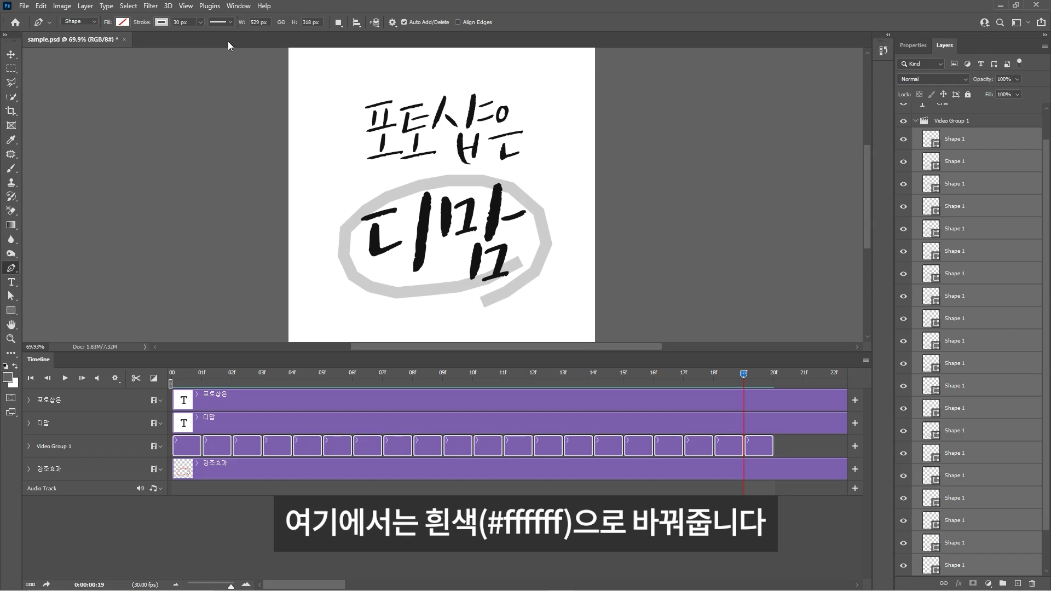
pyautogui.click(165, 21)
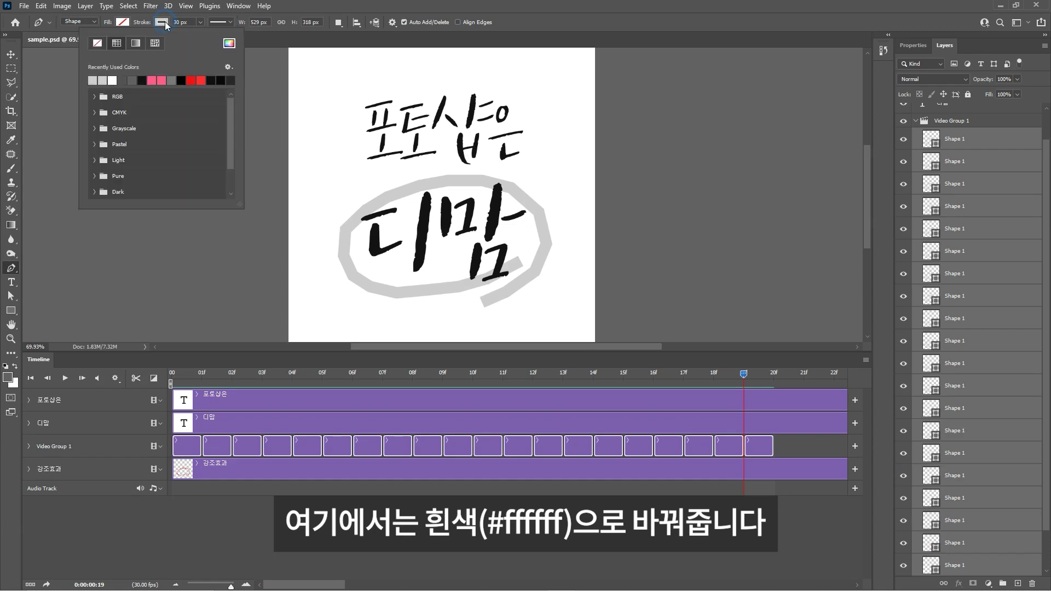
pyautogui.click(229, 43)
pyautogui.write('ffffff')
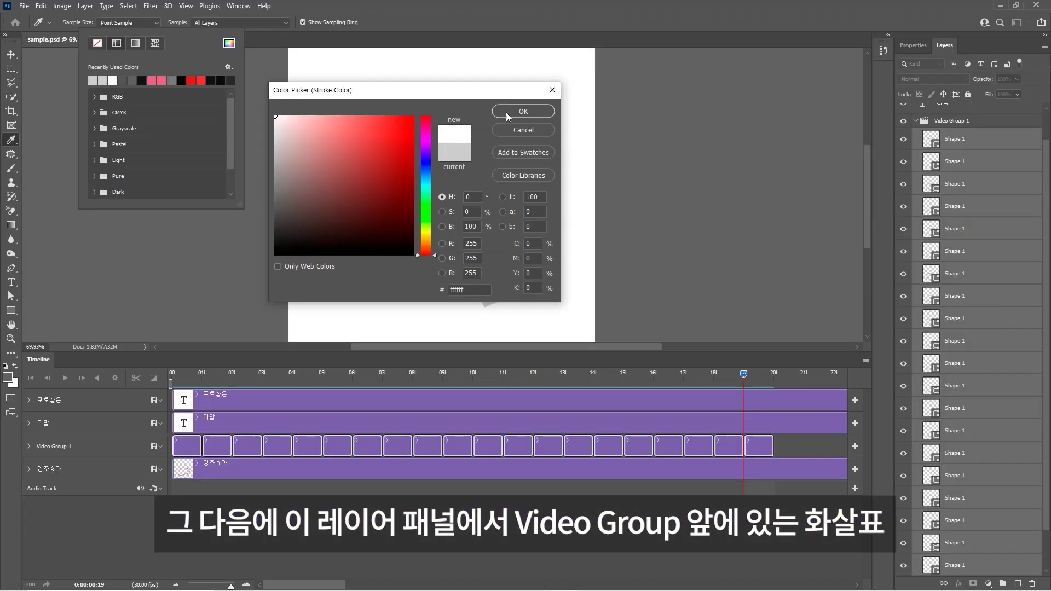
pyautogui.click(538, 63)
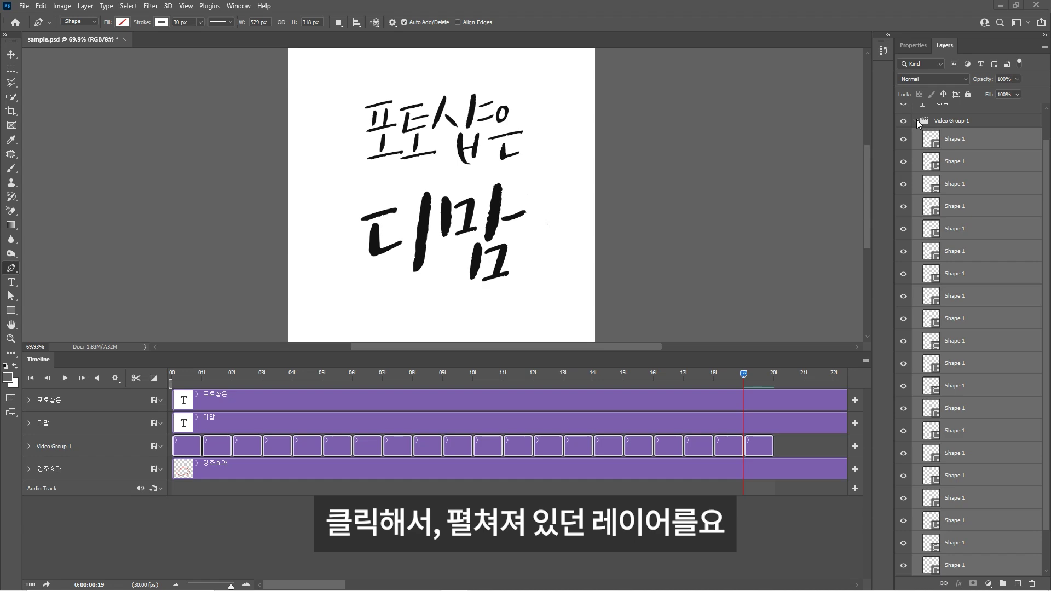
# - Collapse Video Group 1, move the 강조효과 layer directly above it, and clip that layer to the group with a clipping mask
pyautogui.click(916, 121)
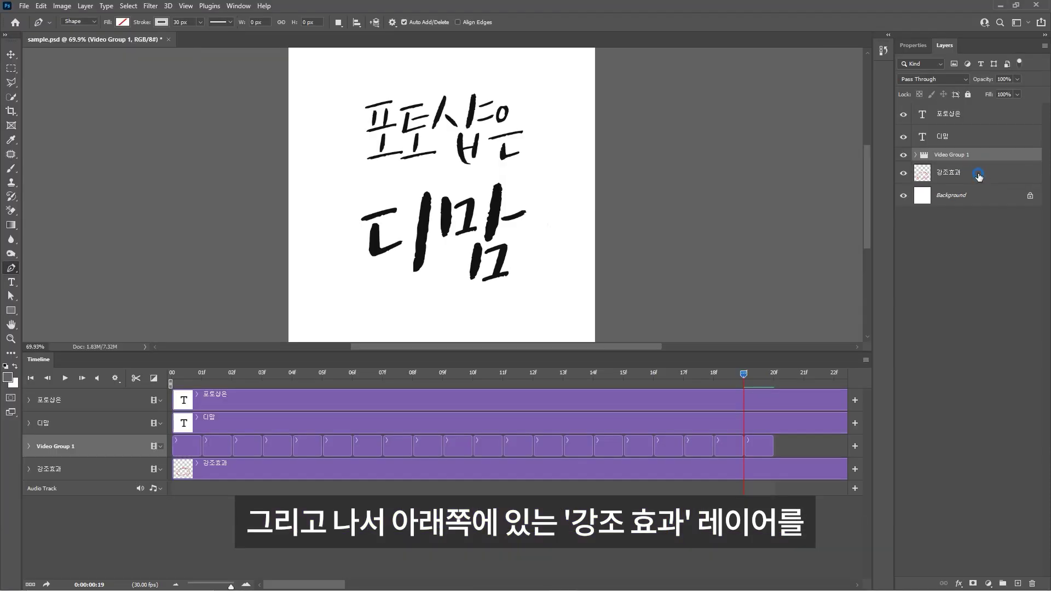
pyautogui.moveTo(979, 177); pyautogui.dragTo(981, 150)
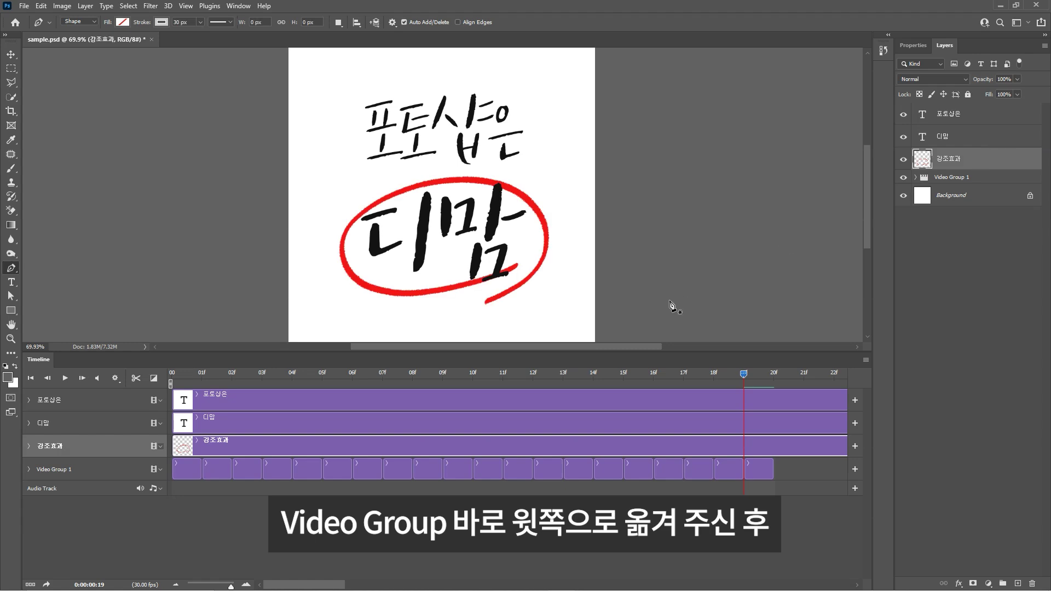
pyautogui.rightClick(1011, 166)
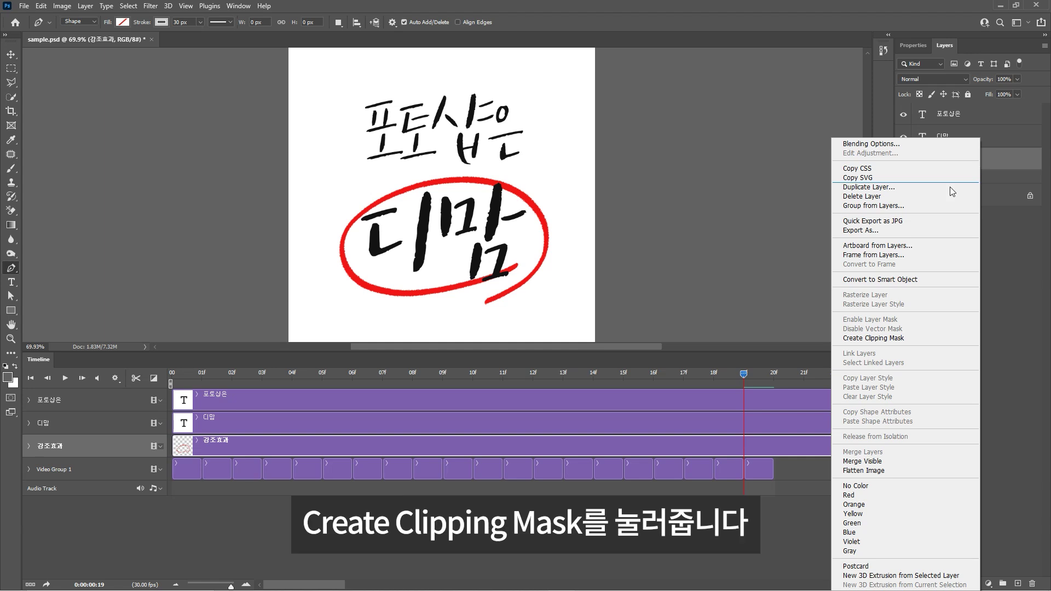
pyautogui.click(890, 338)
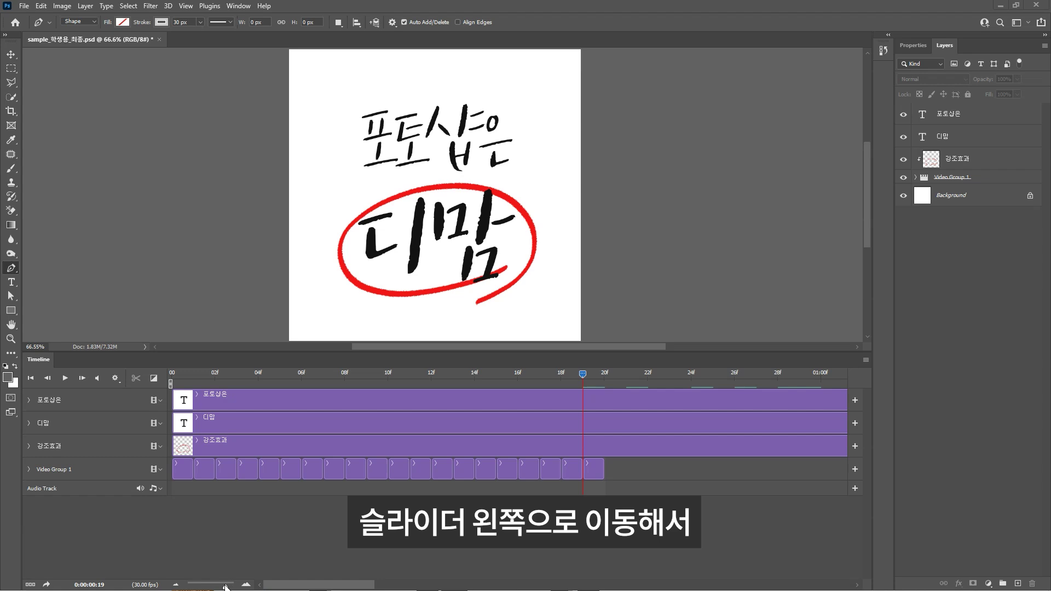
# - Move the playhead to 0:00:01:20 and set the end of the work area there
pyautogui.click(225, 587)
pyautogui.moveTo(225, 587); pyautogui.dragTo(212, 587)
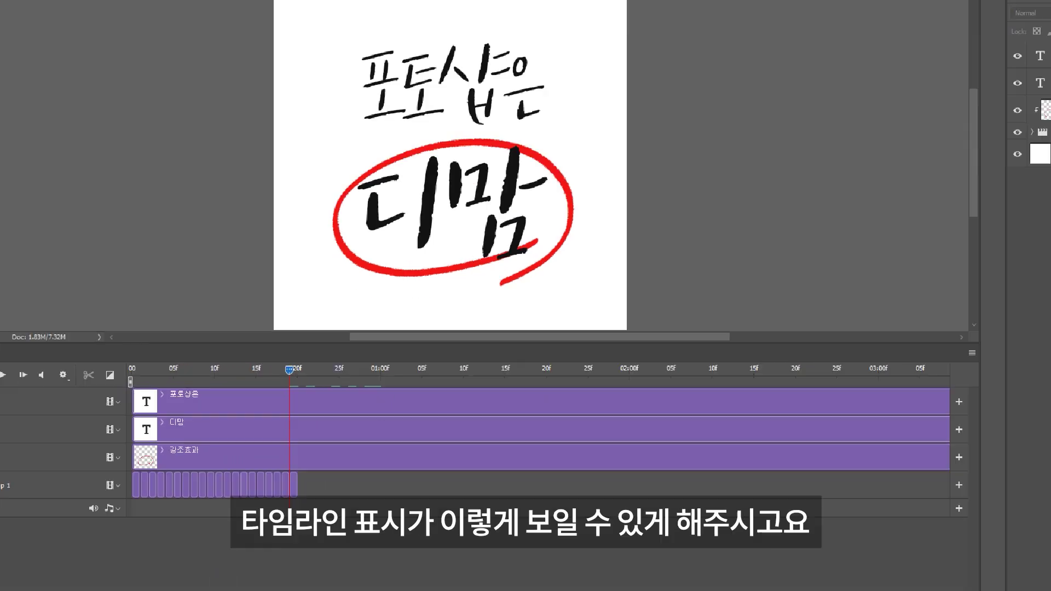
pyautogui.click(276, 401)
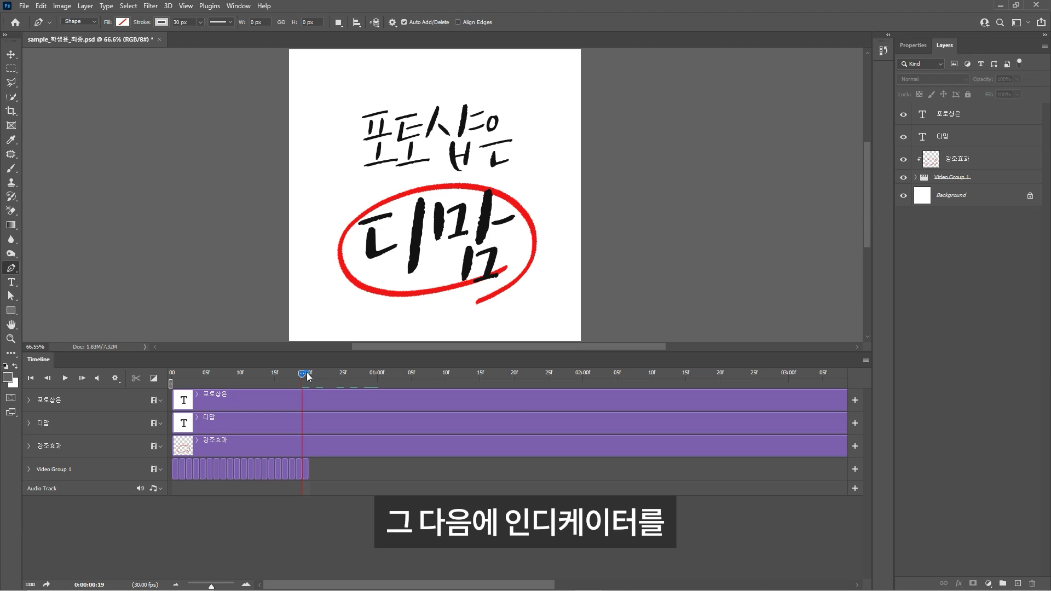
pyautogui.moveTo(307, 373); pyautogui.dragTo(517, 377)
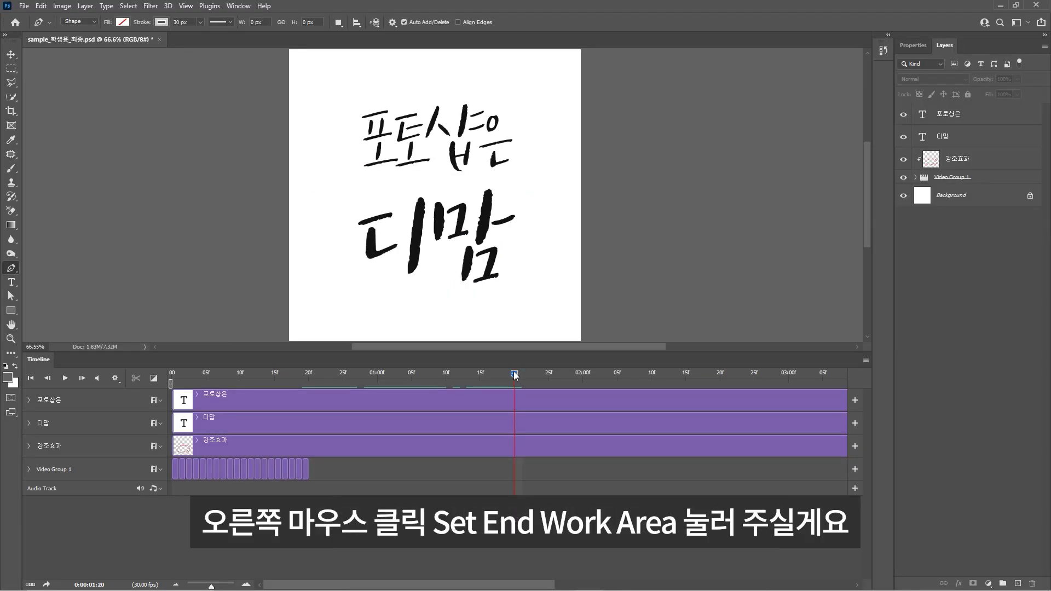
pyautogui.rightClick(514, 374)
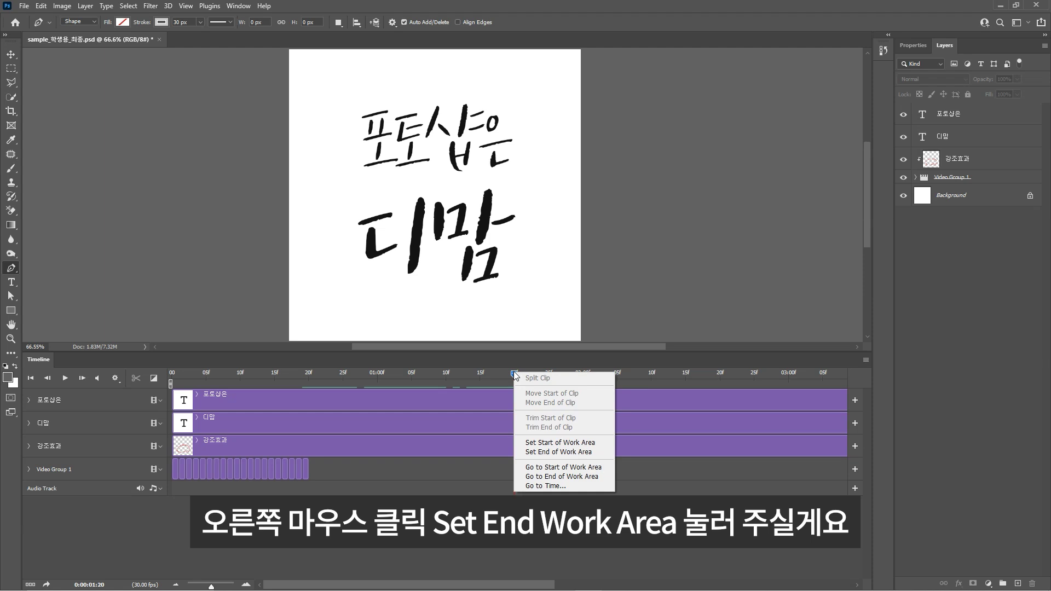
pyautogui.click(554, 452)
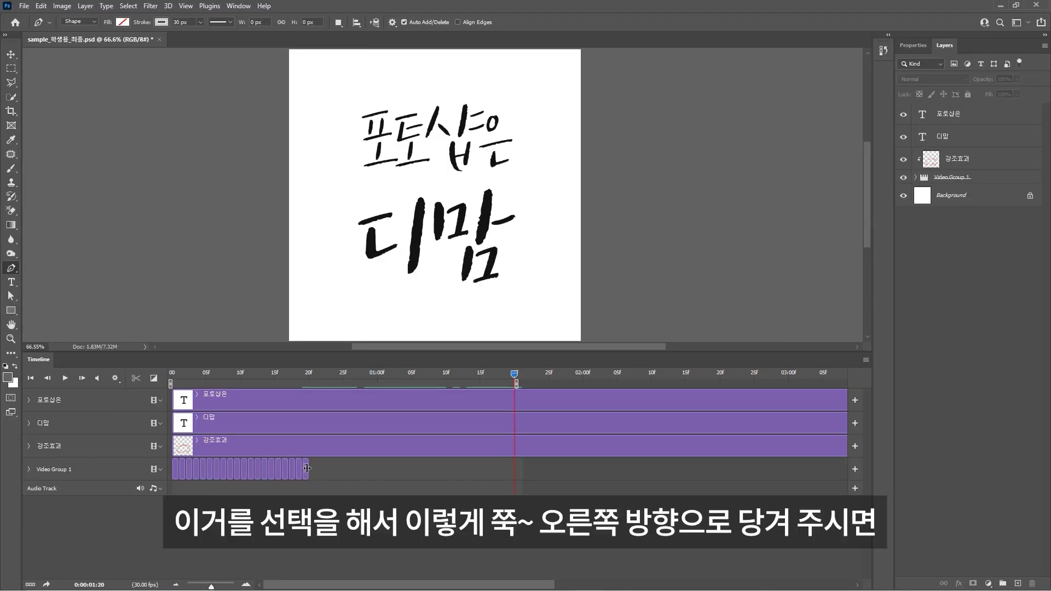
# - Extend the last clip in Video Group 1 to the end of the work area at 0:00:01:20 and play the animation
pyautogui.click(308, 467)
pyautogui.moveTo(310, 471); pyautogui.dragTo(513, 478)
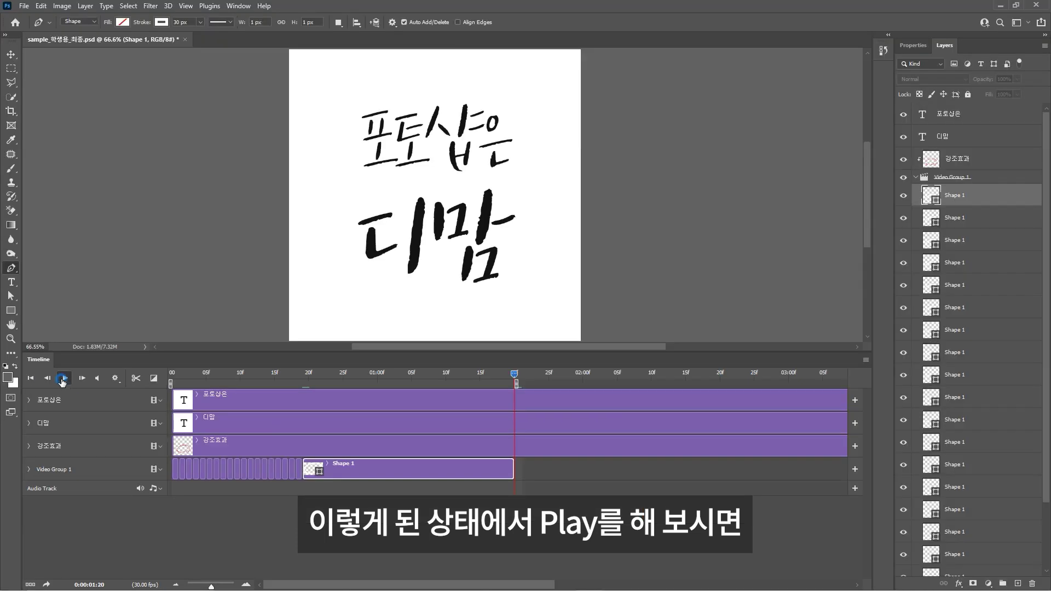
pyautogui.click(82, 377)
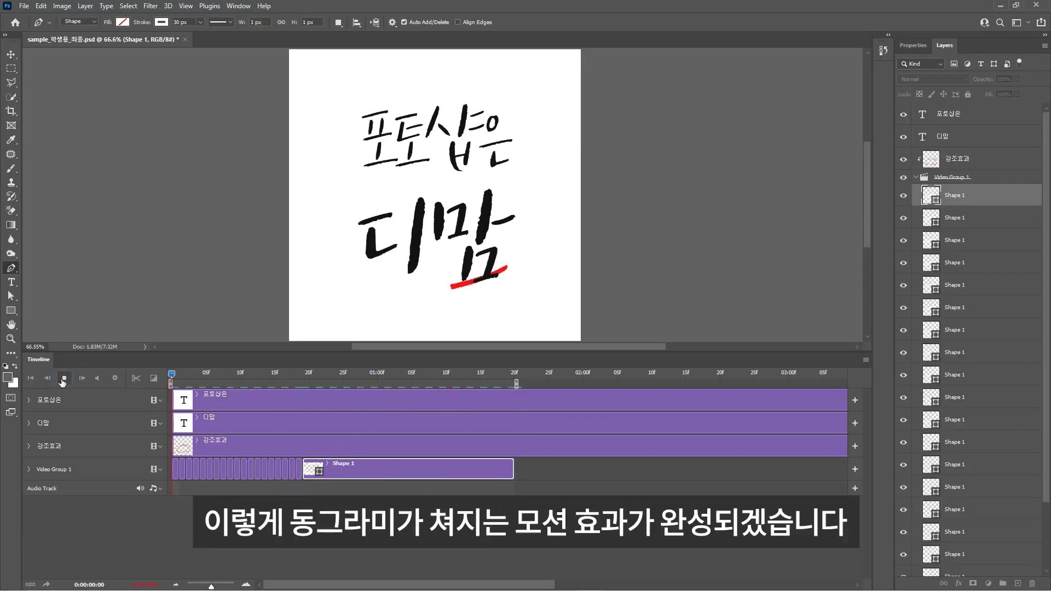